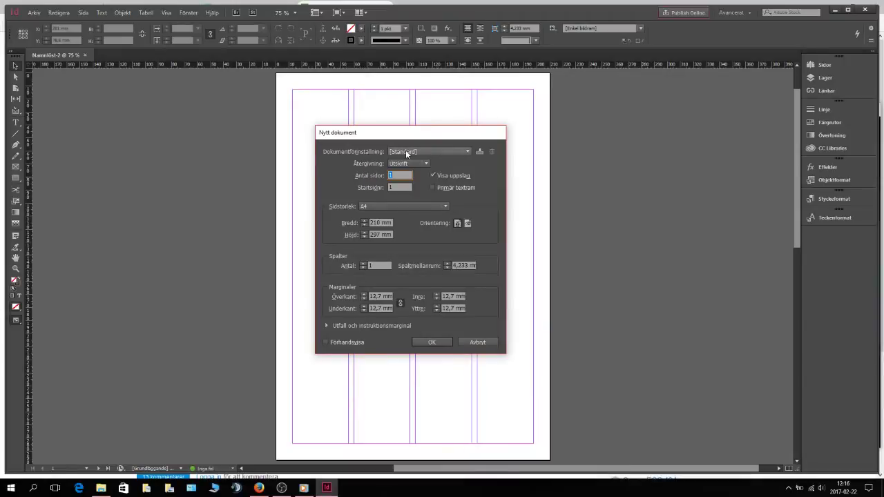
# Step: Create a new A4 print document with 2 pages and 4 columns
pyautogui.click(407, 155)
pyautogui.click(408, 163)
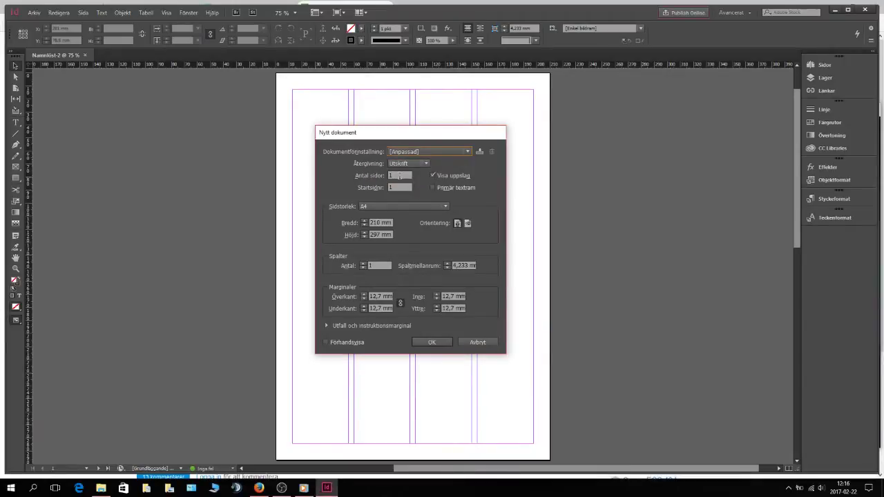
pyautogui.write('2')
pyautogui.doubleClick(371, 265)
pyautogui.write('4')
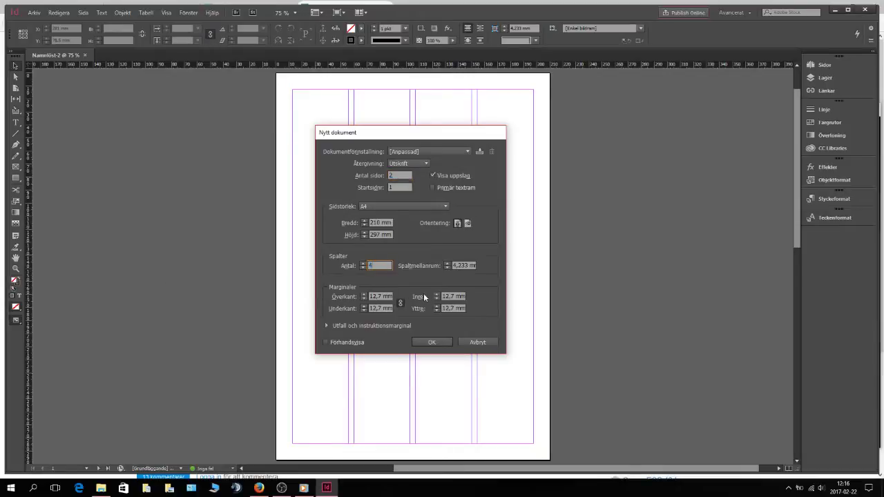
pyautogui.click(431, 342)
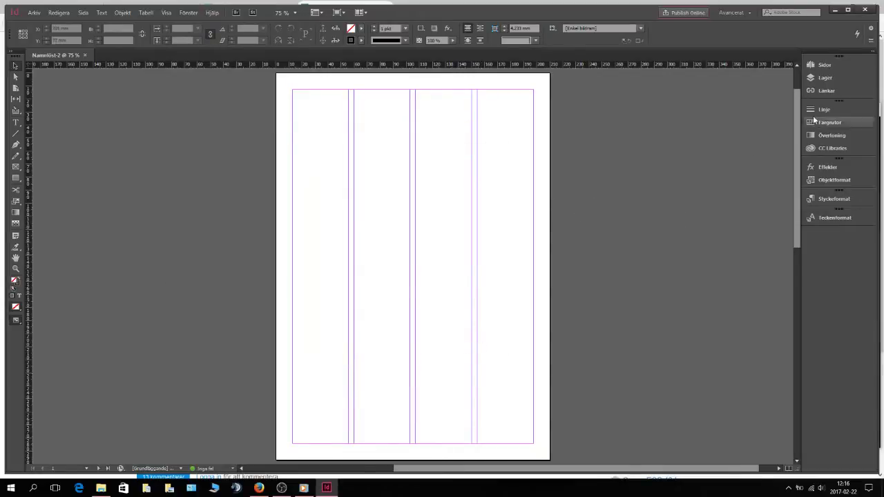
# Step: Try to place page 2 next to page 1 by rearranging the document's page thumbnails
pyautogui.click(820, 66)
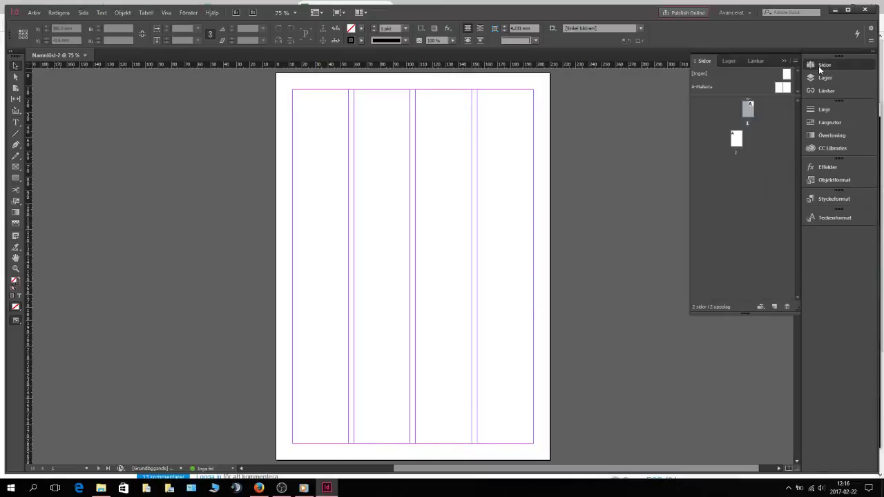
pyautogui.scroll(-10, 460, 236)
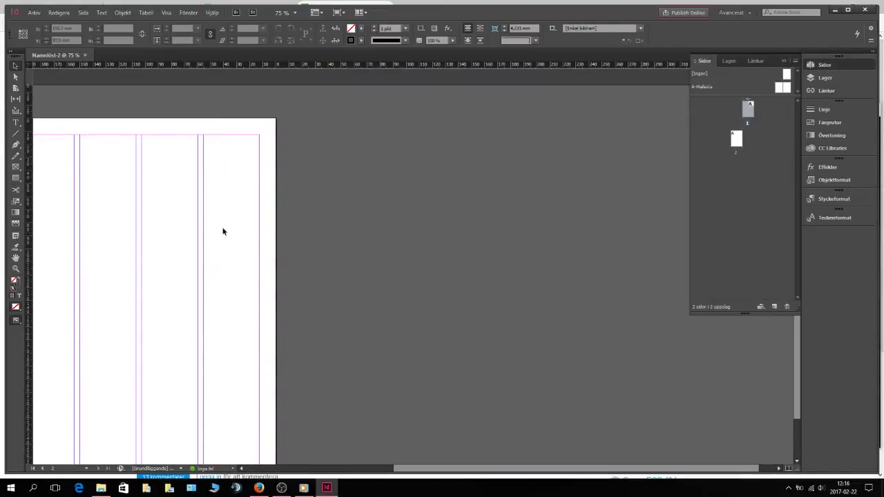
pyautogui.scroll(8, 326, 237)
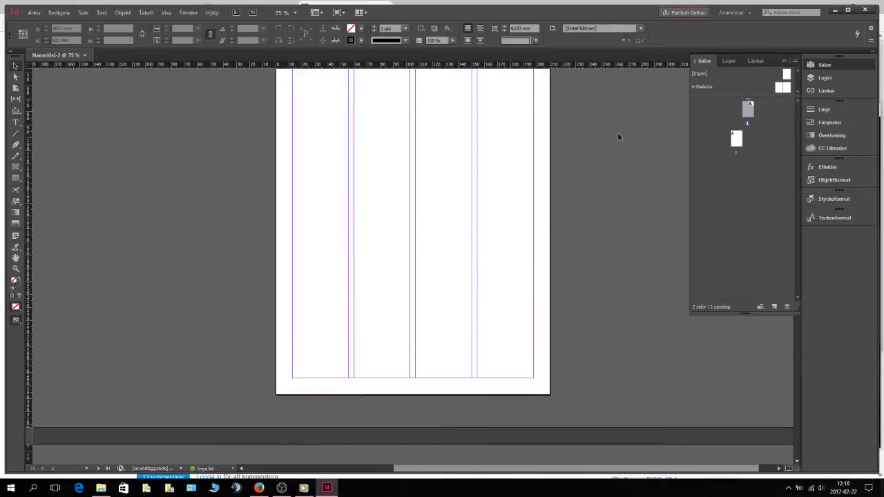
pyautogui.scroll(-5, 617, 136)
pyautogui.click(736, 138)
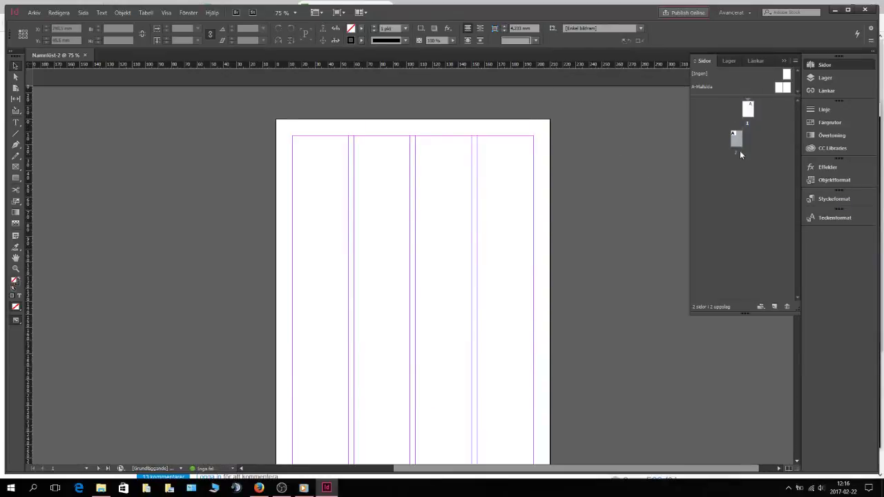
pyautogui.doubleClick(739, 153)
pyautogui.moveTo(738, 142); pyautogui.dragTo(744, 116)
# Step: Turn off shuffling of document pages and place page 2 beside page 1 as one spread
pyautogui.click(795, 61)
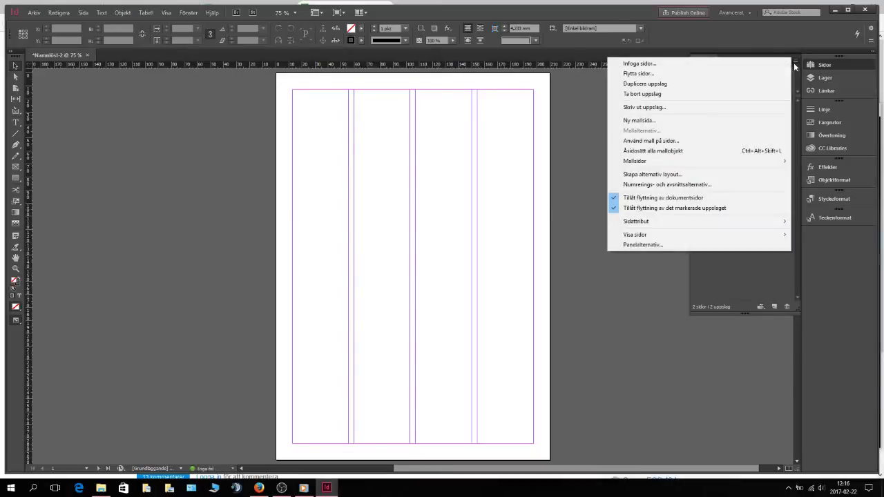
pyautogui.click(667, 204)
pyautogui.moveTo(736, 138); pyautogui.dragTo(743, 114)
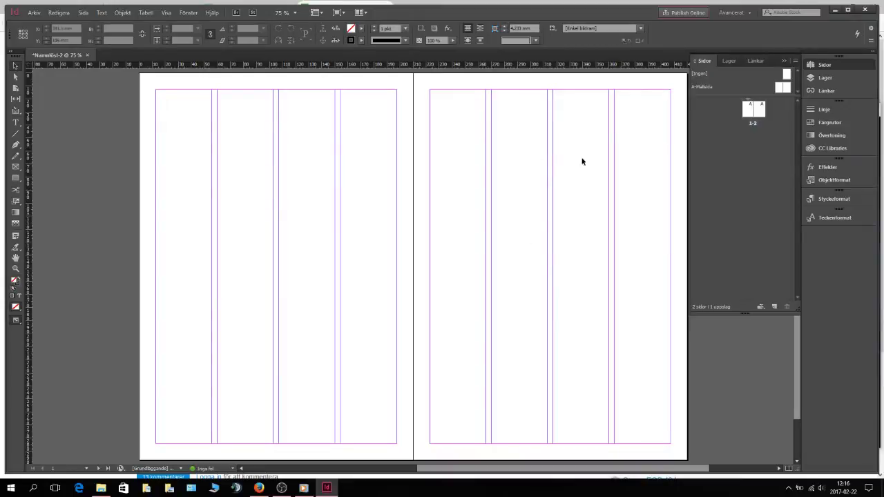
# Step: Draw a rectangular frame about 204 × 286 mm over the spread's first page and fill it with C=100 M=0 Y=0 K=0
pyautogui.click(830, 123)
pyautogui.click(718, 171)
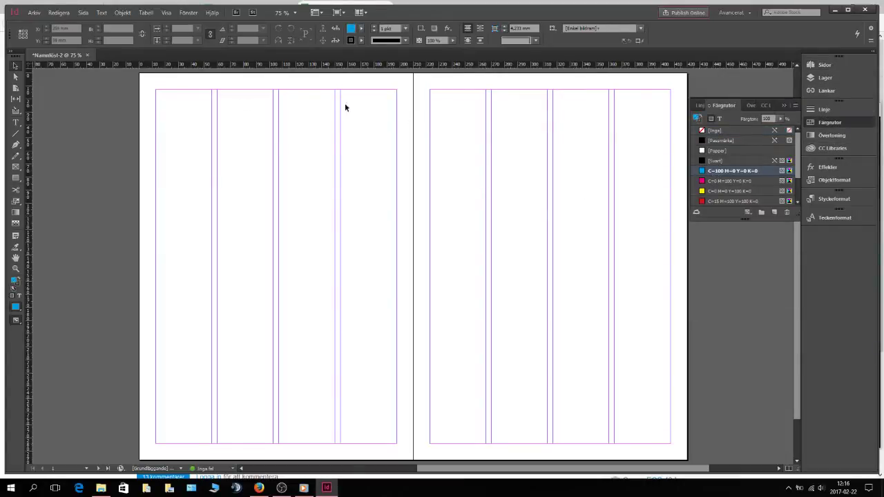
pyautogui.click(17, 168)
pyautogui.moveTo(143, 79); pyautogui.dragTo(408, 450)
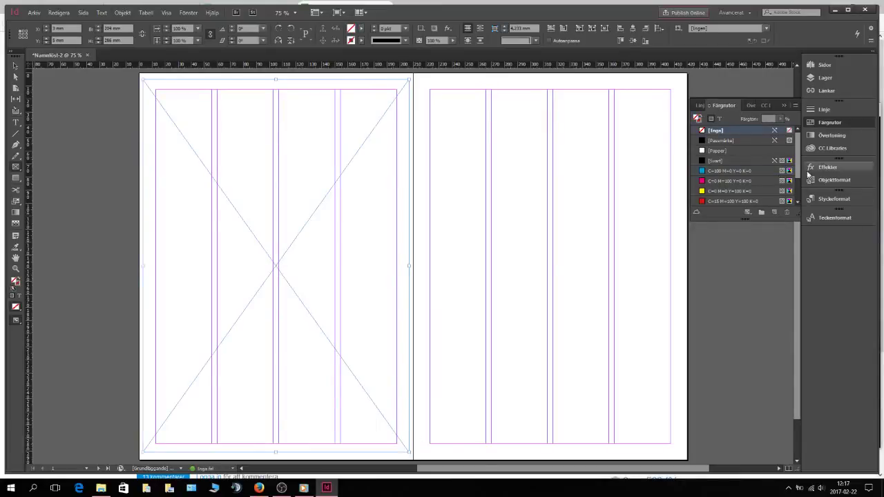
pyautogui.click(722, 170)
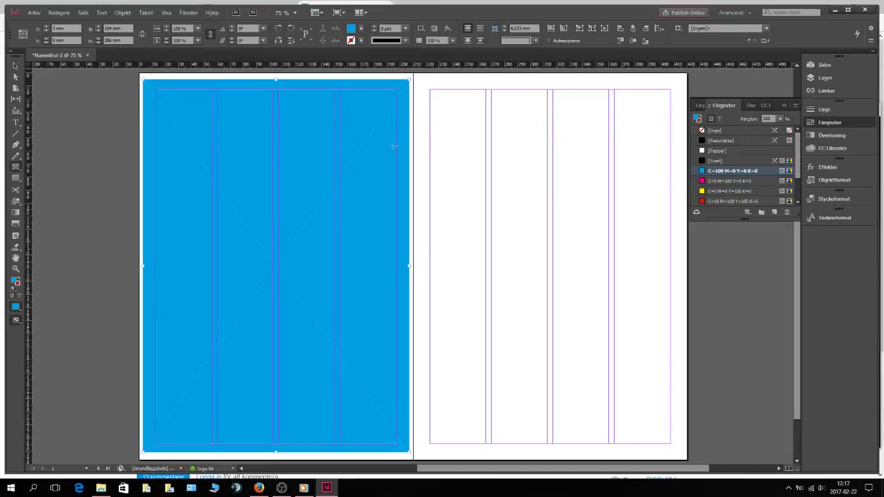
# Step: Place the image lion-159448_640 at about 103 × 147 mm, overlapping the blue frame and the second page
pyautogui.click(453, 162)
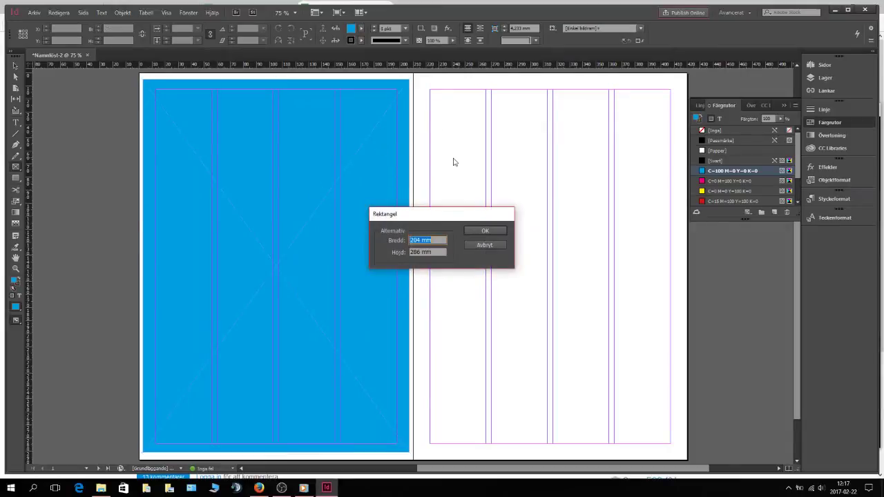
pyautogui.click(485, 245)
pyautogui.click(33, 12)
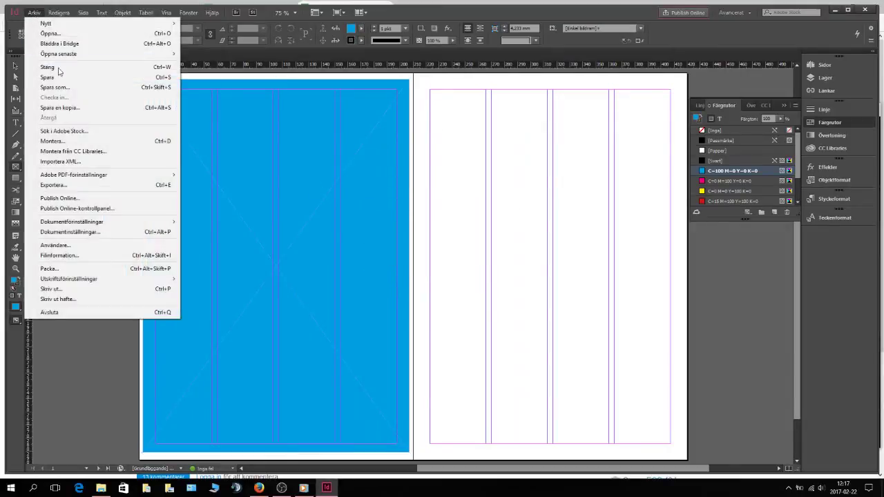
pyautogui.click(78, 145)
pyautogui.doubleClick(394, 199)
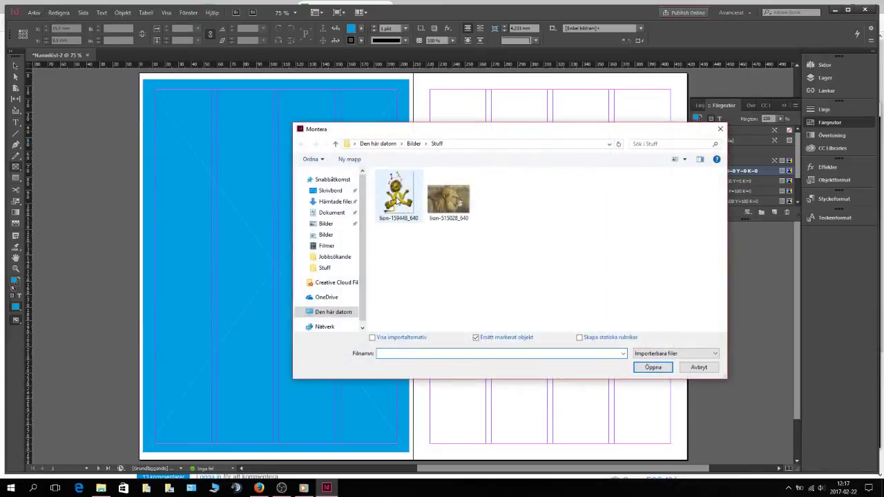
pyautogui.click(389, 196)
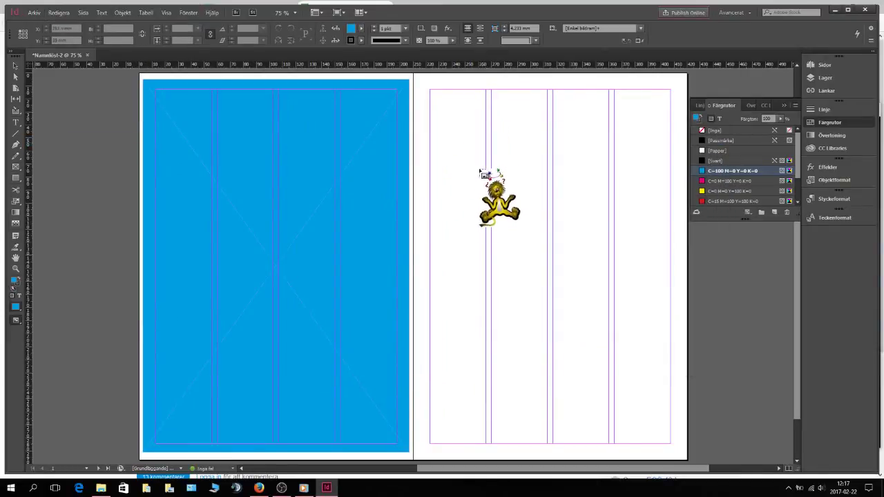
pyautogui.moveTo(465, 163); pyautogui.dragTo(289, 355)
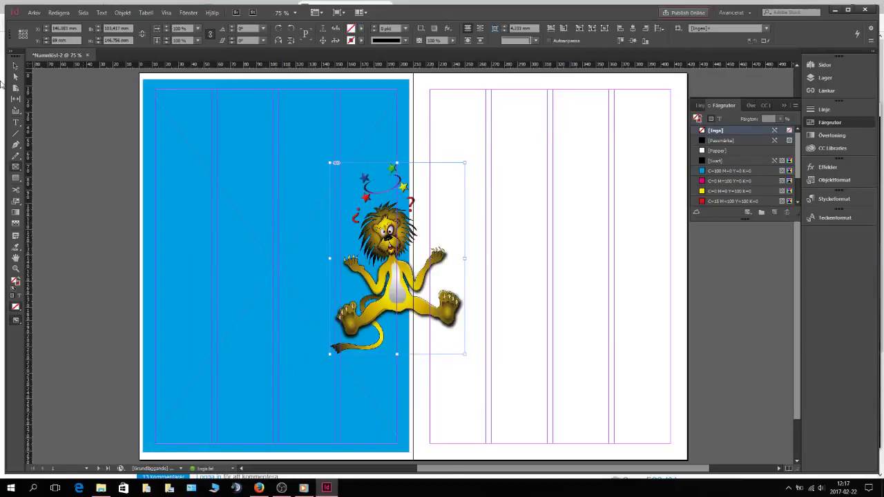
# Step: Enlarge the lion image to a frame of about 176 × 204 mm and position it across the page fold
pyautogui.moveTo(430, 275); pyautogui.dragTo(417, 265)
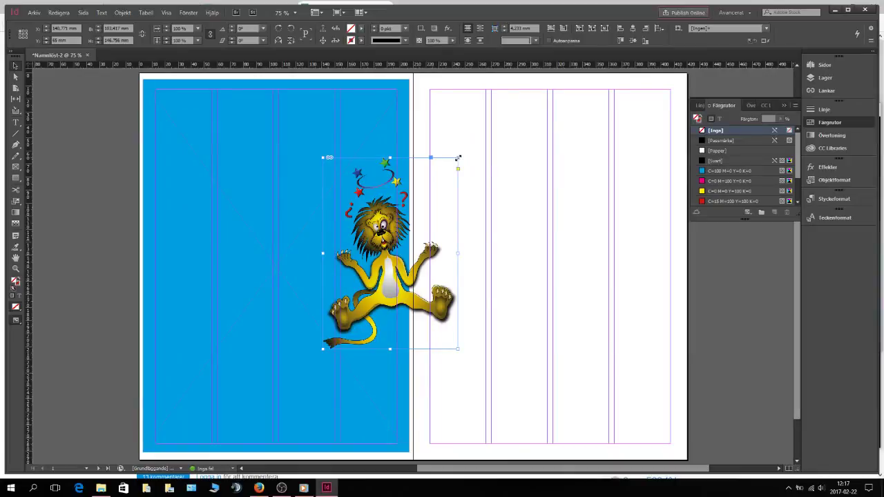
pyautogui.moveTo(457, 158)
pyautogui.mouseDown()
pyautogui.moveTo(489, 133)
pyautogui.moveTo(449, 154)
pyautogui.moveTo(455, 162)
pyautogui.moveTo(419, 197)
pyautogui.moveTo(517, 131)
pyautogui.moveTo(476, 149)
pyautogui.moveTo(422, 199)
pyautogui.moveTo(384, 270)
pyautogui.moveTo(358, 293)
pyautogui.moveTo(503, 164)
pyautogui.moveTo(435, 181)
pyautogui.moveTo(456, 172)
pyautogui.mouseUp()
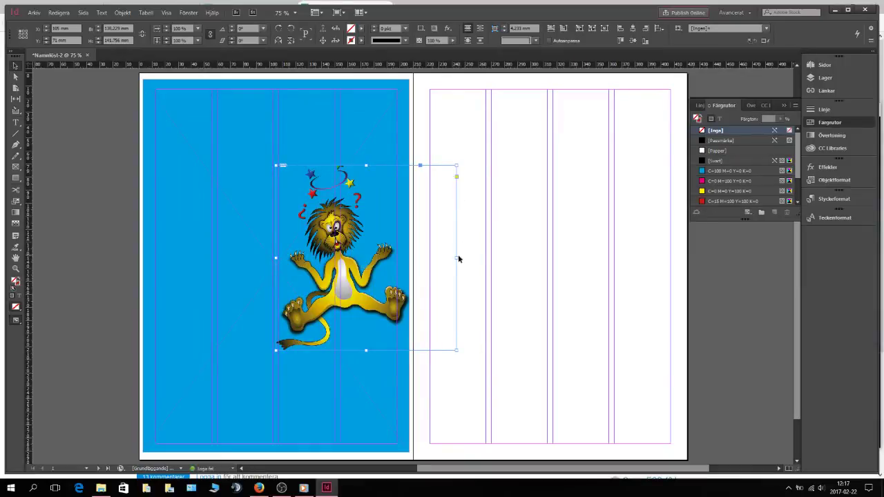
pyautogui.moveTo(458, 258); pyautogui.dragTo(416, 262)
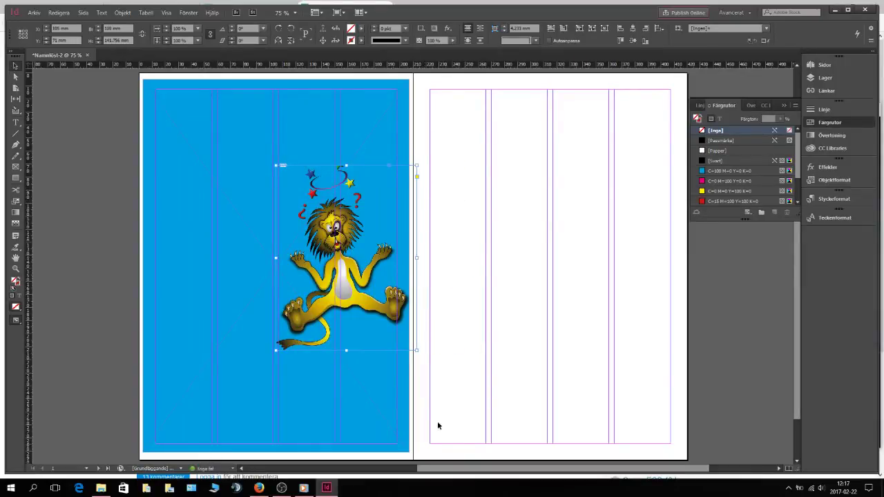
pyautogui.moveTo(417, 351); pyautogui.dragTo(505, 430)
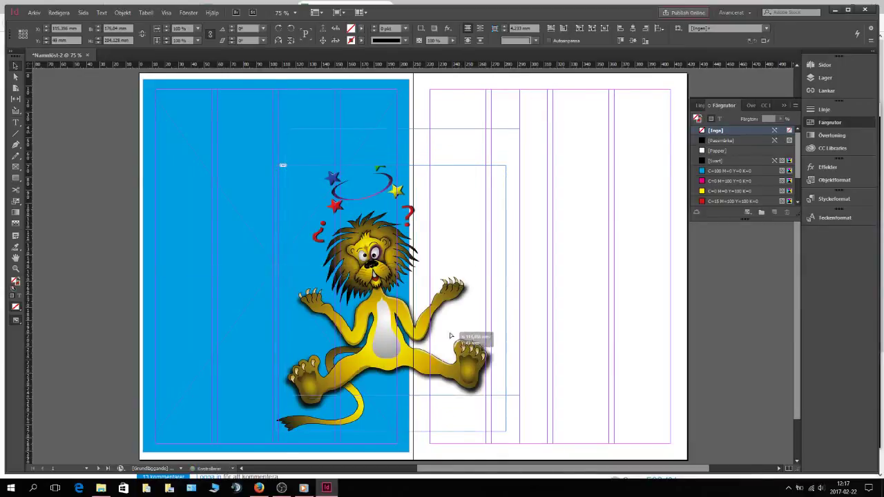
pyautogui.moveTo(440, 367); pyautogui.dragTo(420, 341)
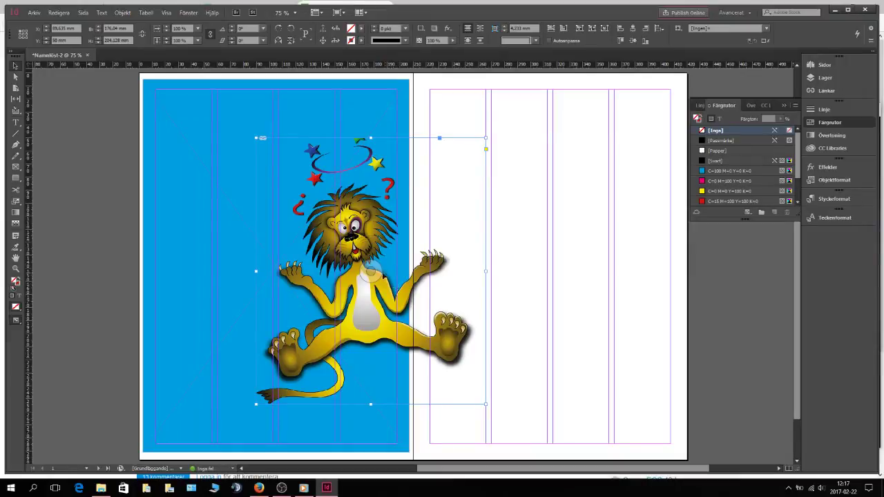
# Step: Fit the lion picture to fill its frame proportionally and deselect it
pyautogui.click(551, 28)
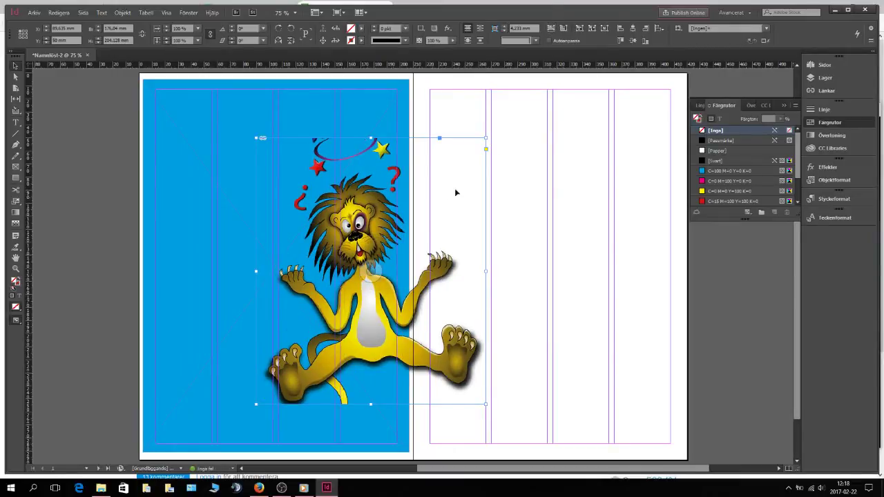
pyautogui.click(509, 248)
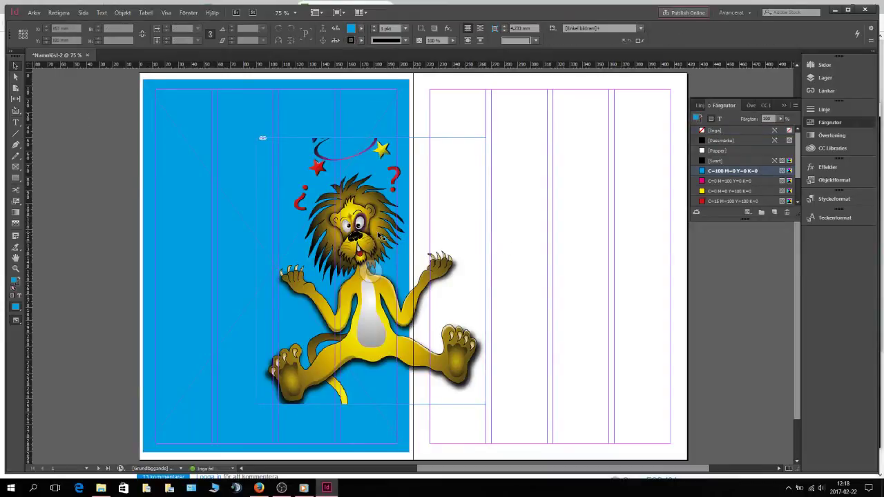
pyautogui.hotkey('ctrl', 'z')
pyautogui.click(505, 231)
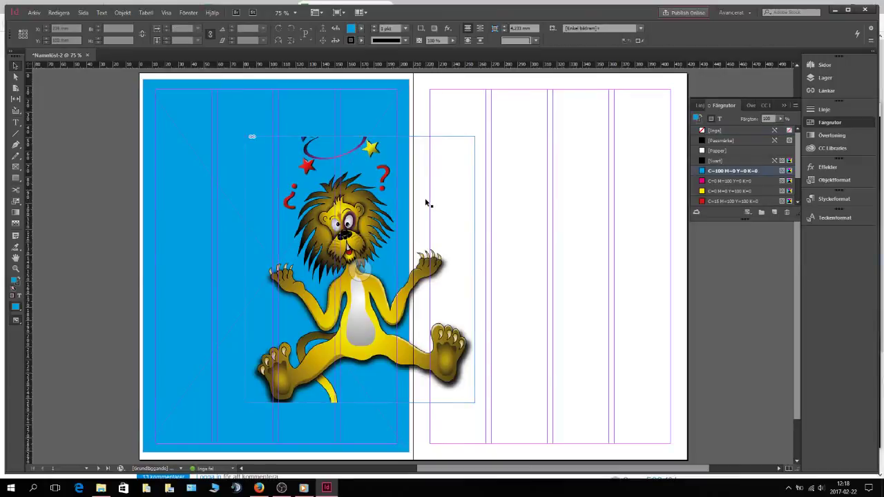
# Step: Scale the lion image down and extend its frame upward, downward and outward to about 143 × 214.5 mm, uncovering the cropped parts
pyautogui.click(483, 138)
pyautogui.moveTo(483, 138); pyautogui.dragTo(424, 183)
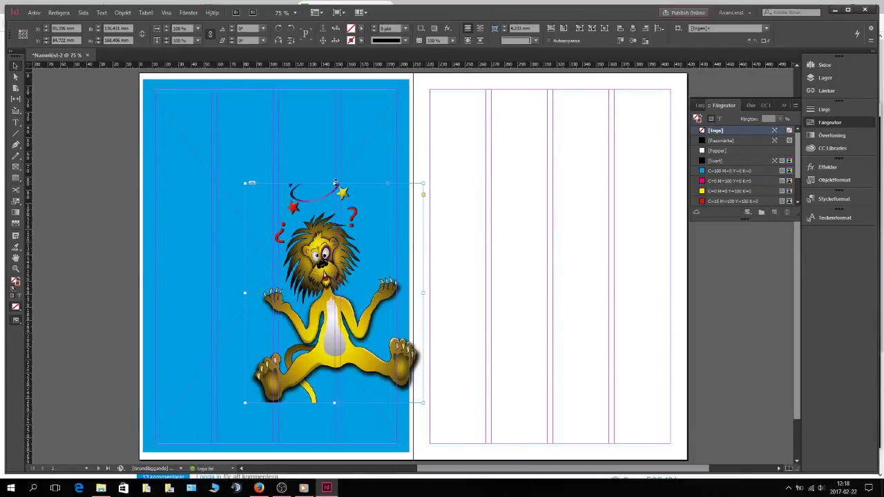
pyautogui.moveTo(335, 183); pyautogui.dragTo(334, 155)
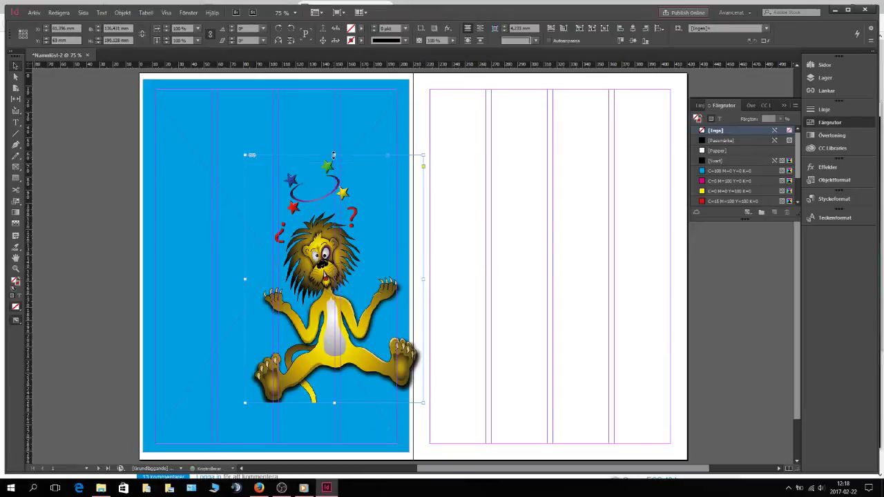
pyautogui.moveTo(334, 403); pyautogui.dragTo(334, 435)
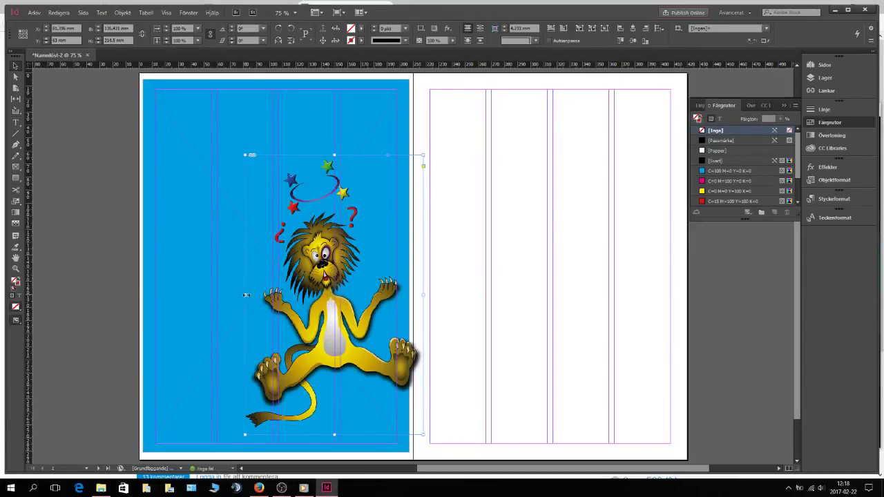
pyautogui.moveTo(246, 295); pyautogui.dragTo(236, 295)
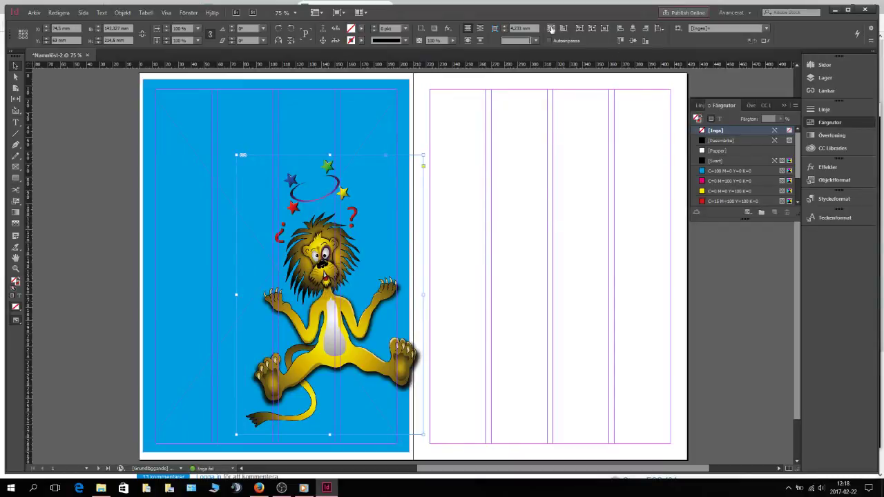
# Step: Fill the extended frame proportionally with the lion and move it to about X 97.5 mm, Y 49 mm across the fold
pyautogui.click(551, 28)
pyautogui.click(487, 213)
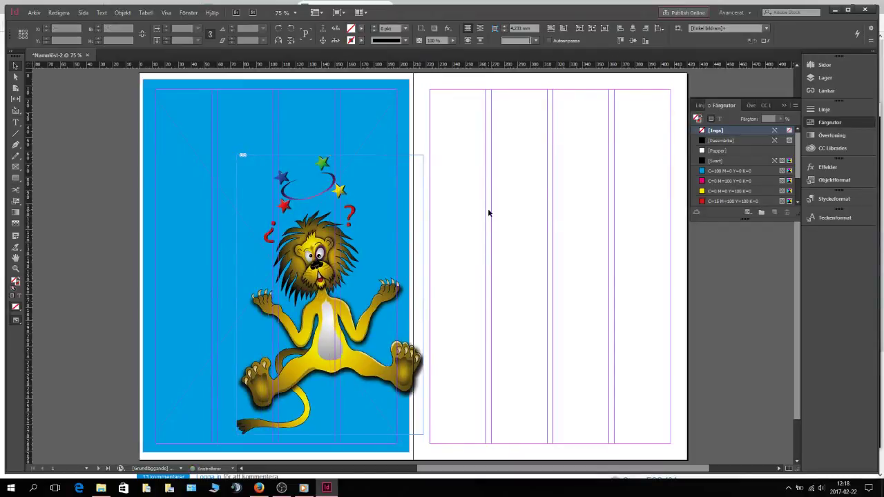
pyautogui.moveTo(323, 260); pyautogui.dragTo(354, 241)
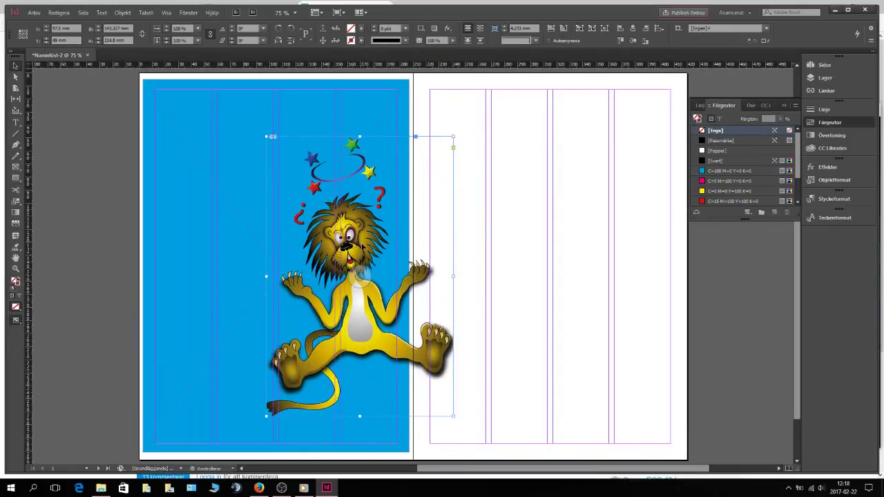
pyautogui.click(505, 237)
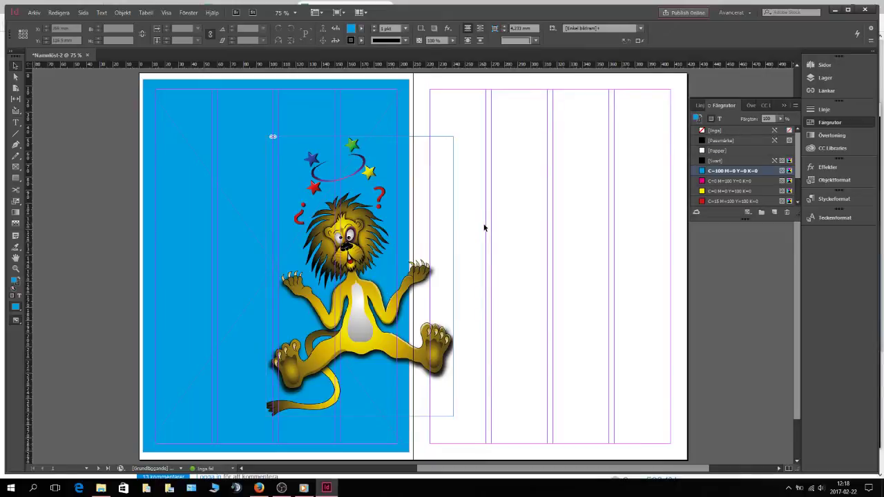
# Step: Check the spread in preview mode without guides and return to the normal view
pyautogui.press('w')
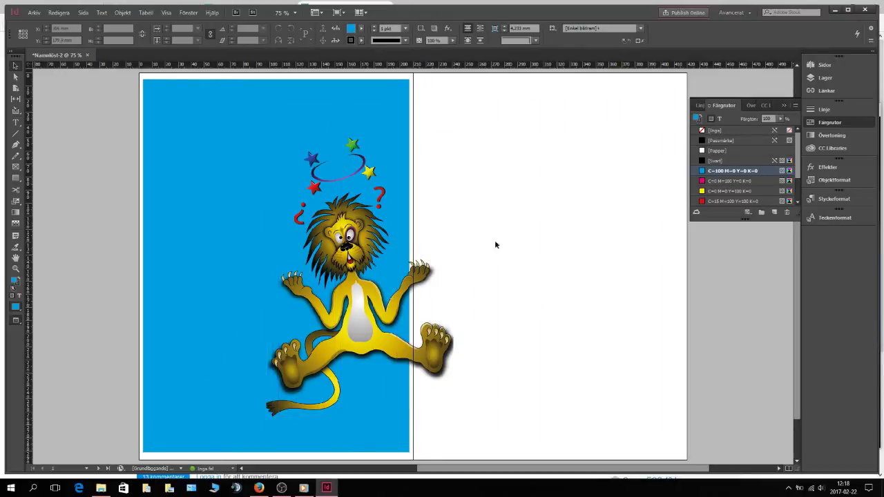
pyautogui.press('w')
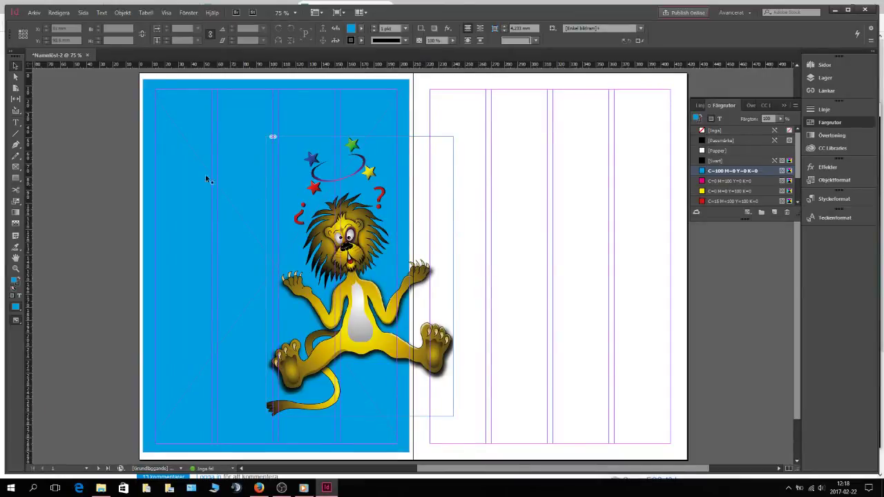
# Step: Create a text frame of about 59.5 × 128 mm on the blue page containing "Namn: Alex", "Ålder: 26" and "Yrke: Lejon", followed by a blank line
pyautogui.click(15, 122)
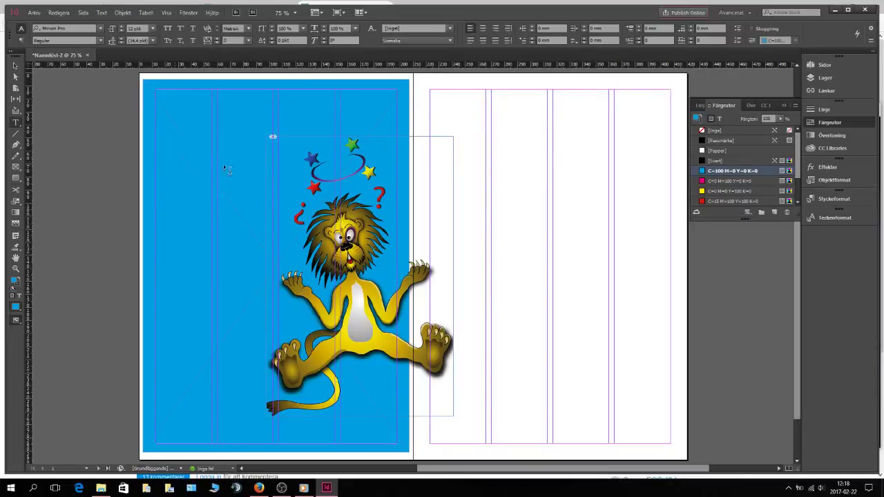
pyautogui.click(663, 162)
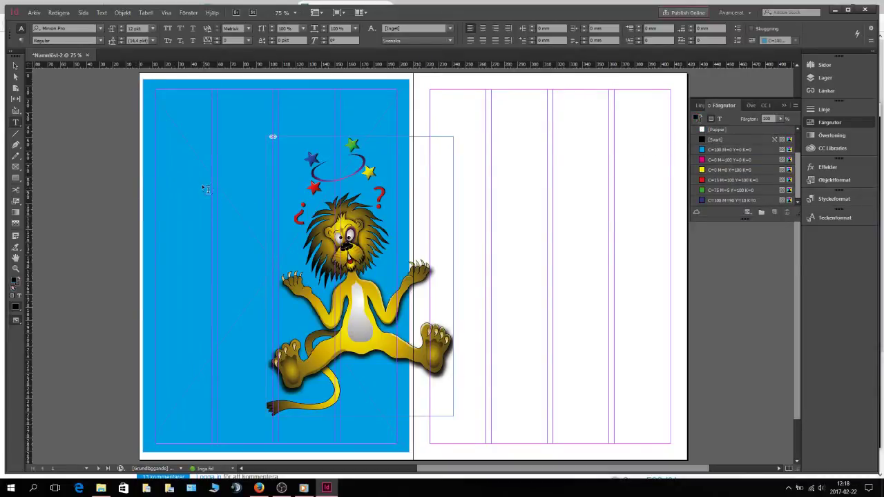
pyautogui.moveTo(191, 180); pyautogui.dragTo(270, 338)
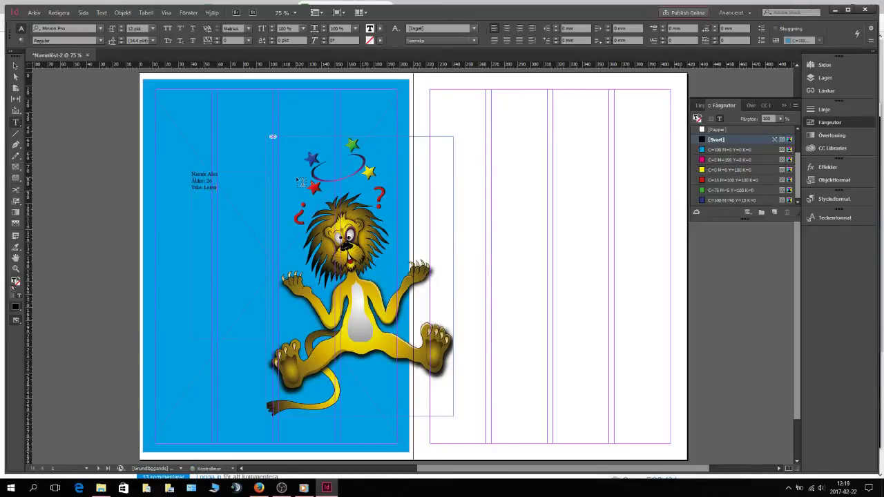
pyautogui.click(256, 188)
pyautogui.press('Return')
pyautogui.press('Return')
pyautogui.write('ss.Edj')
pyautogui.write('SADFK JSDFA')
pyautogui.moveTo(192, 200); pyautogui.dragTo(270, 202)
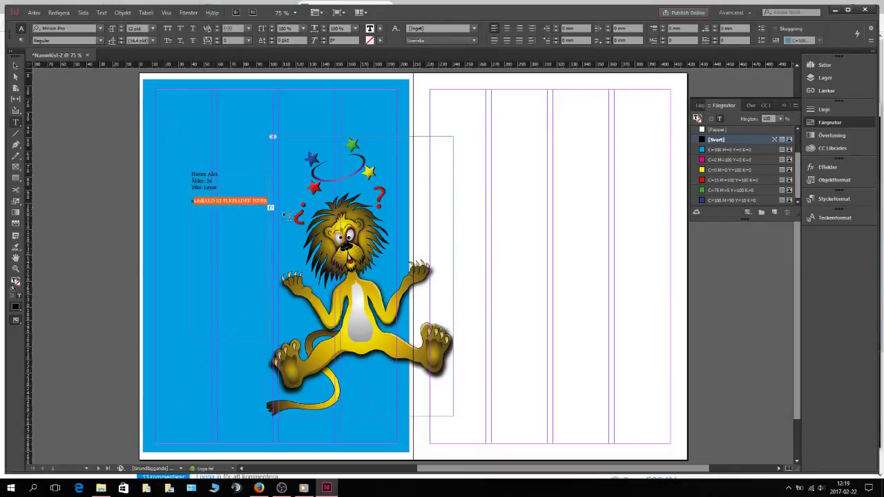
pyautogui.press('BackSpace')
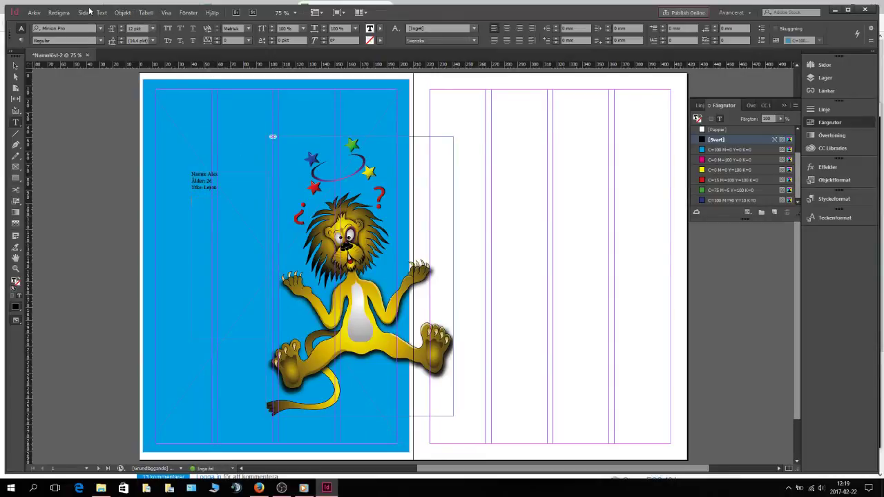
# Step: Fill the rest of the text frame with placeholder text and set all of the frame's text to 14 pt
pyautogui.click(101, 12)
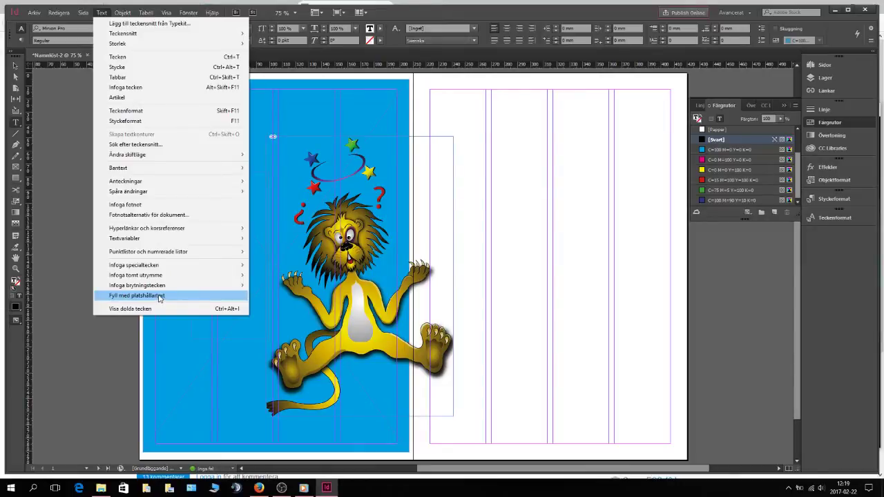
pyautogui.click(159, 297)
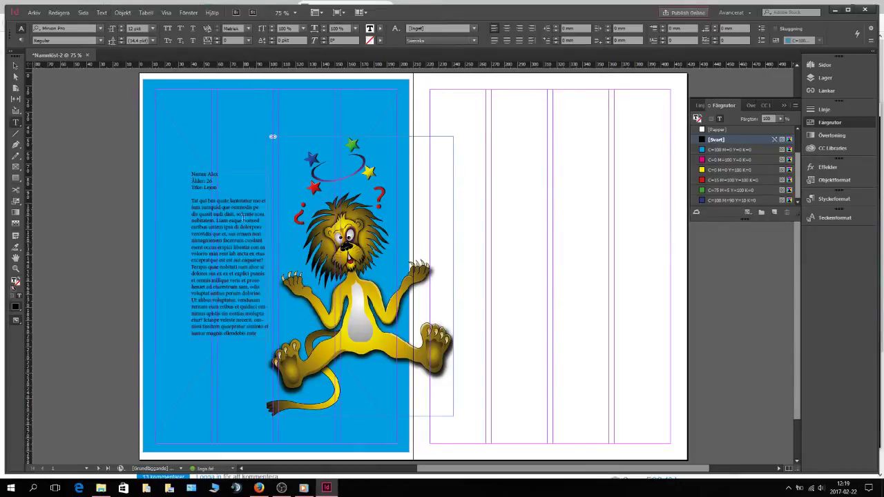
pyautogui.click(237, 301)
pyautogui.hotkey('ctrl', 'a')
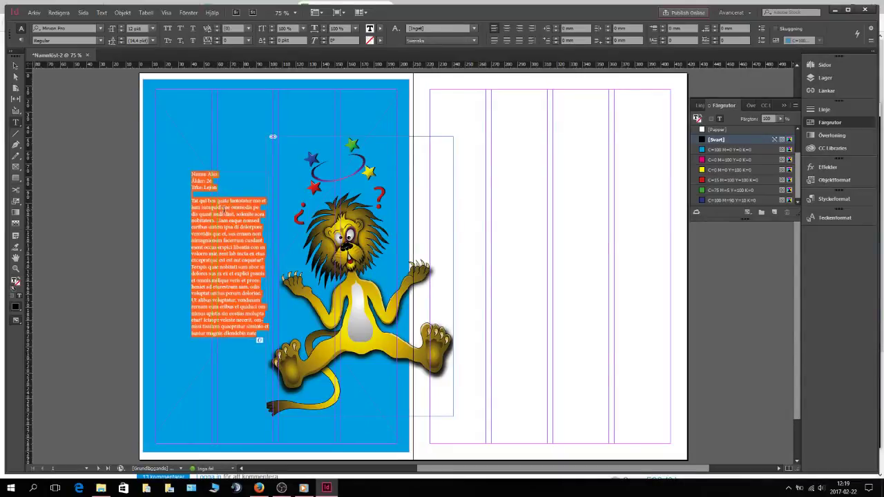
pyautogui.click(122, 28)
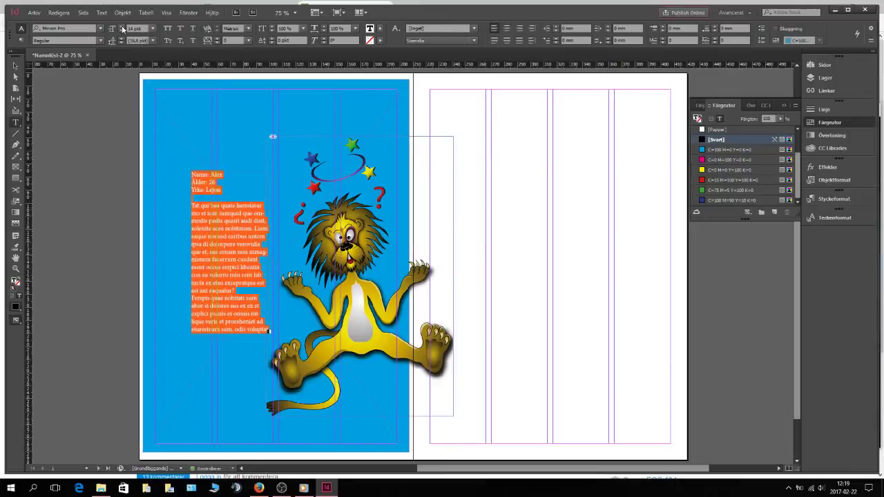
pyautogui.click(200, 117)
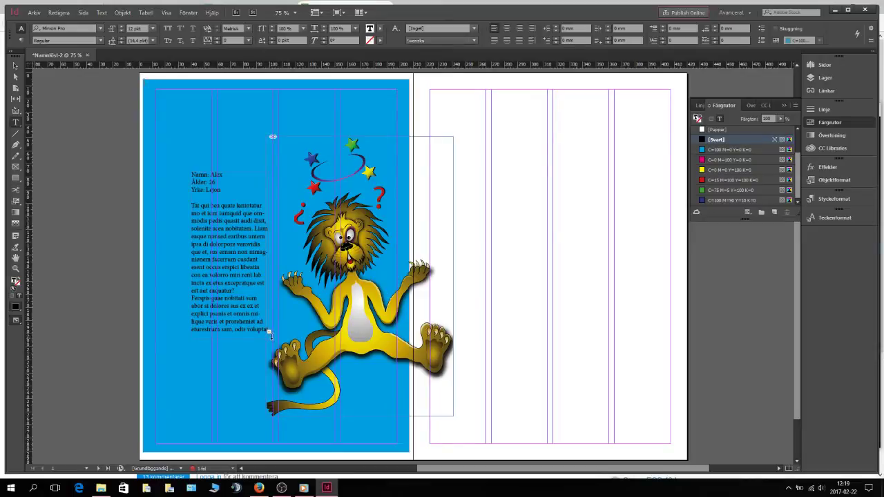
# Step: Extend the body text frame downward and outward to about 70.3 × 165 mm, making room for the overset text
pyautogui.click(15, 65)
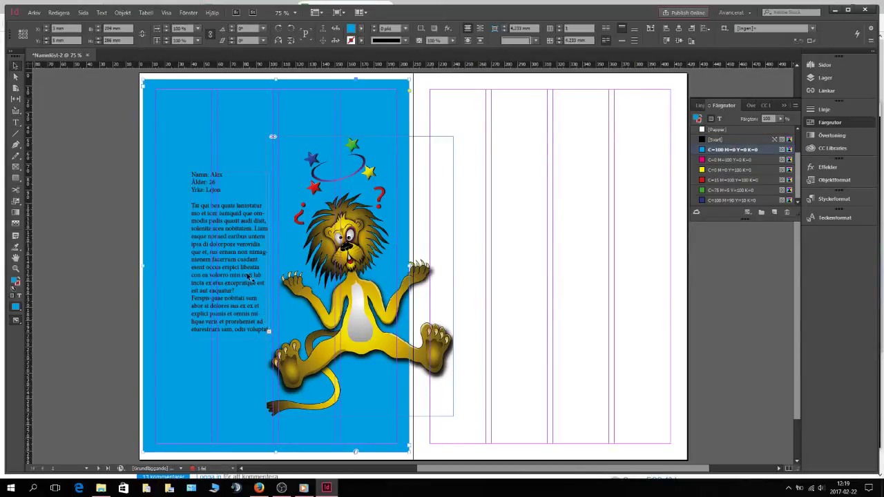
pyautogui.click(246, 222)
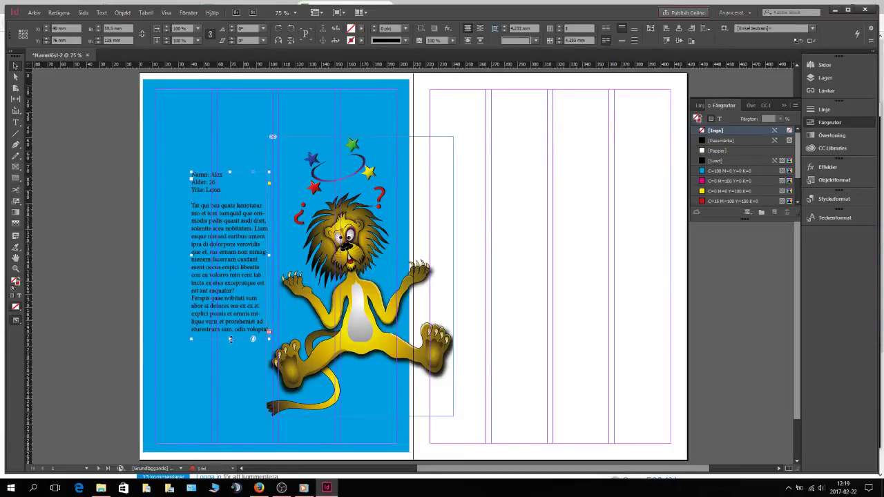
pyautogui.moveTo(230, 339); pyautogui.dragTo(232, 384)
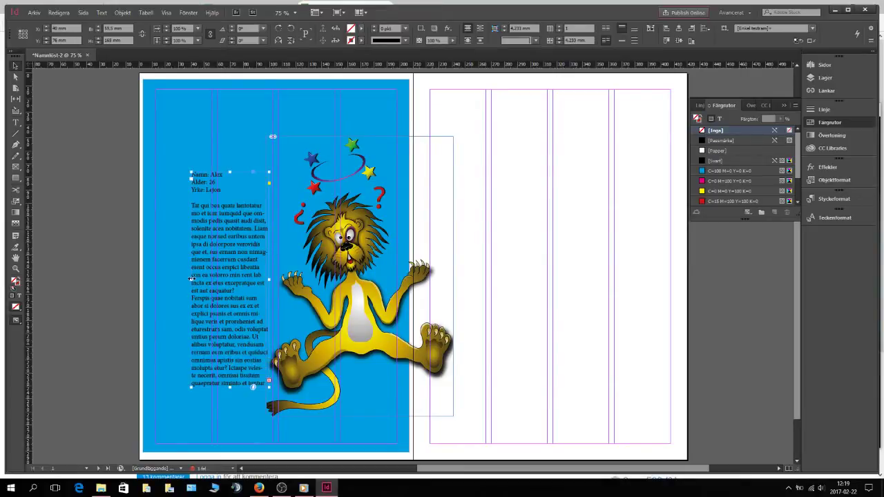
pyautogui.moveTo(191, 277); pyautogui.dragTo(177, 278)
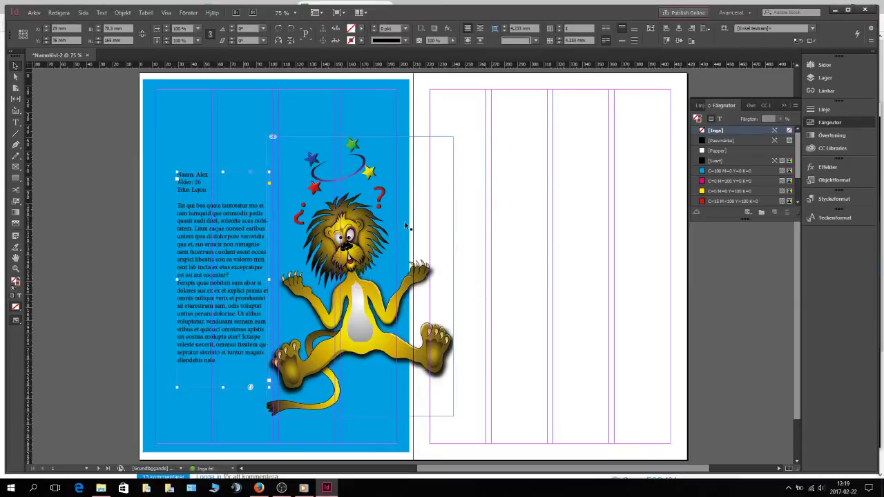
pyautogui.click(218, 128)
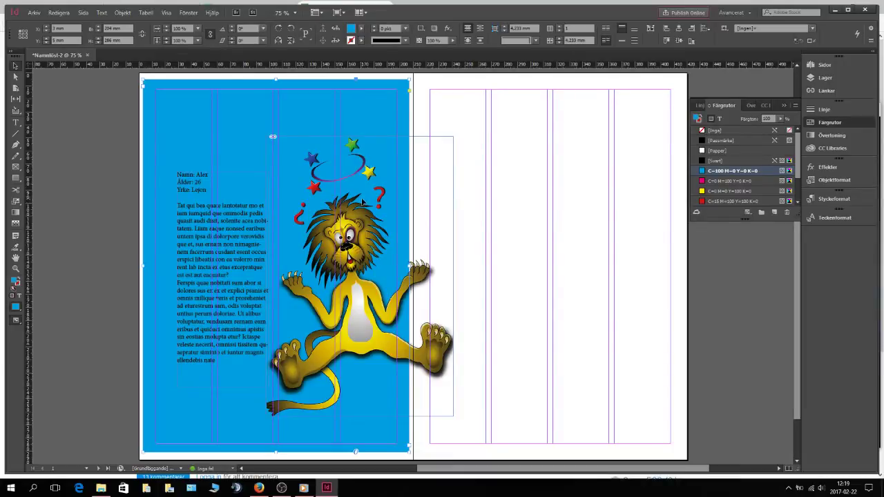
pyautogui.click(16, 122)
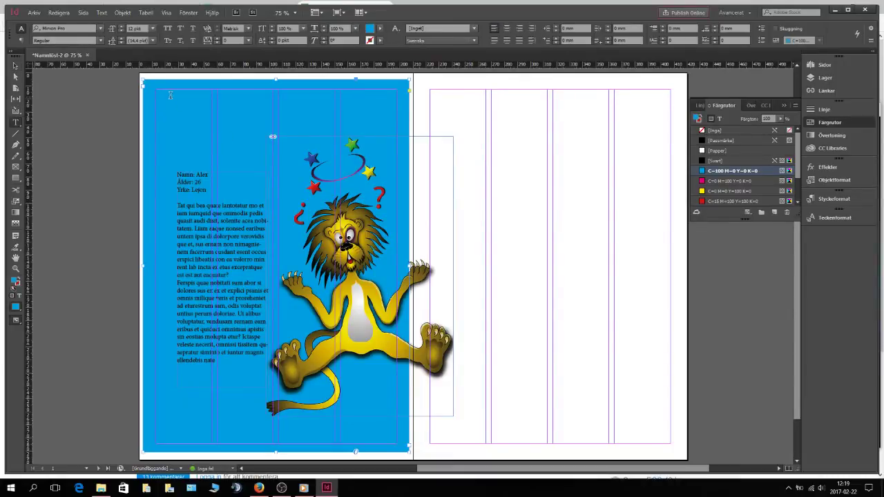
pyautogui.click(170, 95)
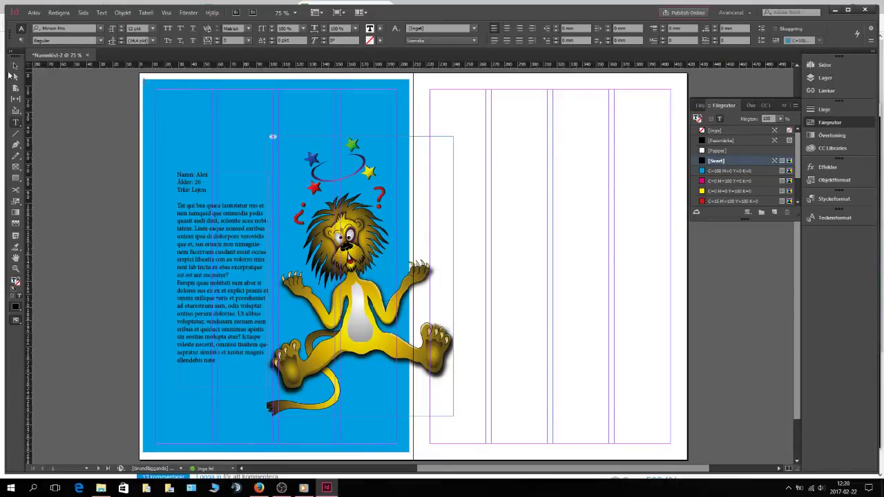
pyautogui.click(11, 72)
pyautogui.click(15, 122)
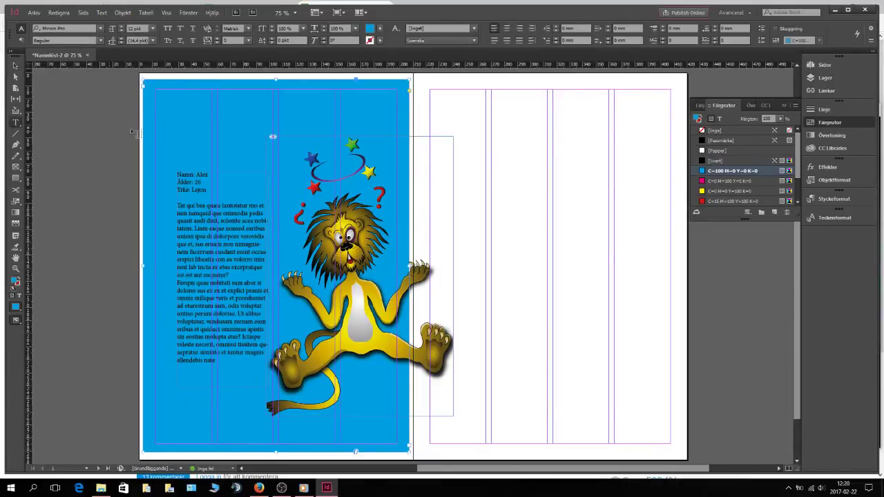
pyautogui.click(207, 112)
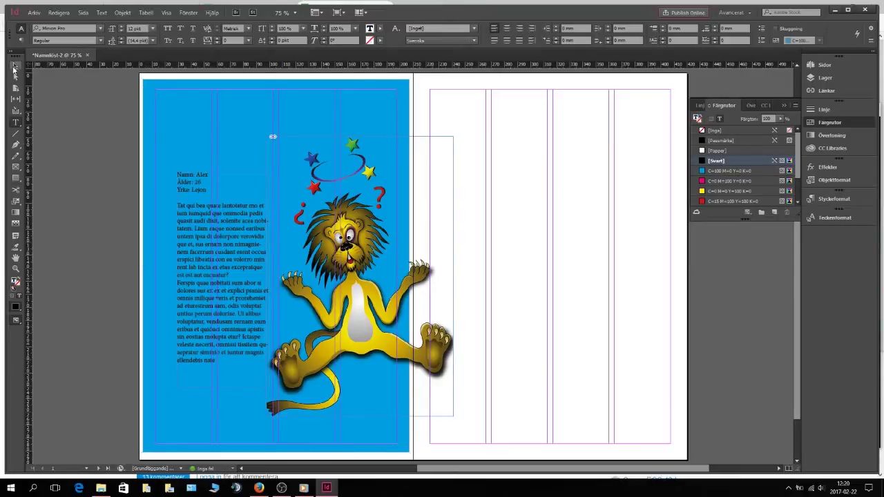
pyautogui.click(14, 69)
# Step: Draw a title text frame of about 197.3 × 30 mm across the top of the blue page and enter "ALEX"
pyautogui.click(16, 122)
pyautogui.moveTo(413, 132); pyautogui.dragTo(155, 92)
pyautogui.write('ALEX')
# Step: Format the ALEX title in Goudy Stout at 62 pt
pyautogui.doubleClick(171, 93)
pyautogui.click(100, 28)
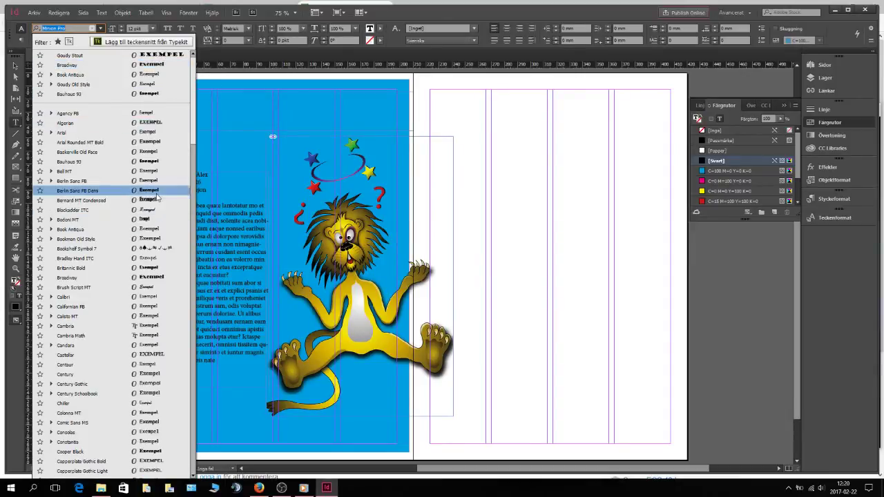
pyautogui.click(164, 56)
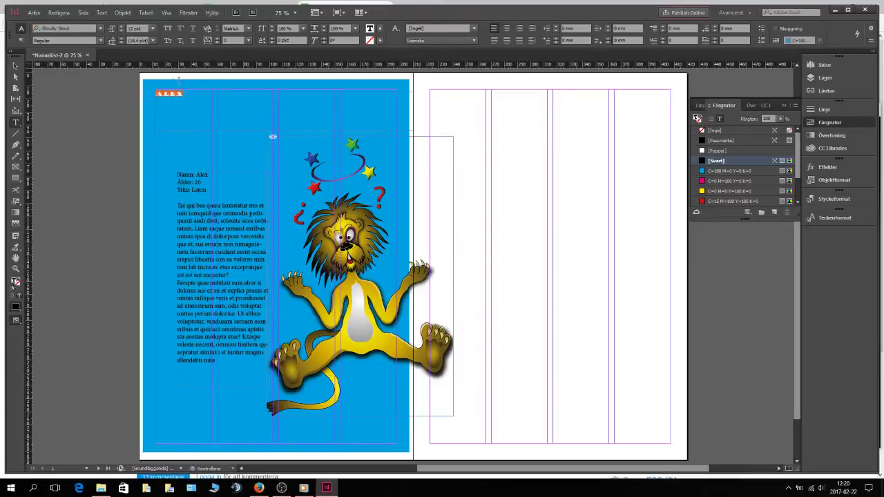
pyautogui.click(127, 29)
pyautogui.press('Return')
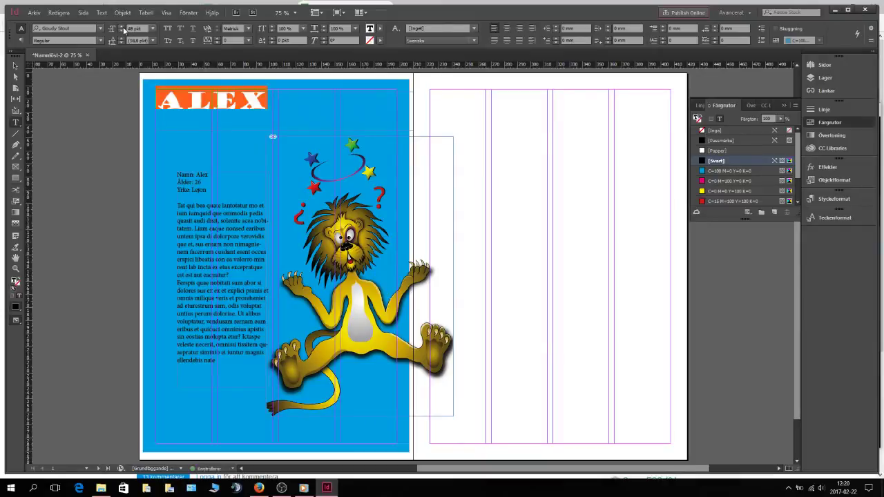
pyautogui.click(122, 26)
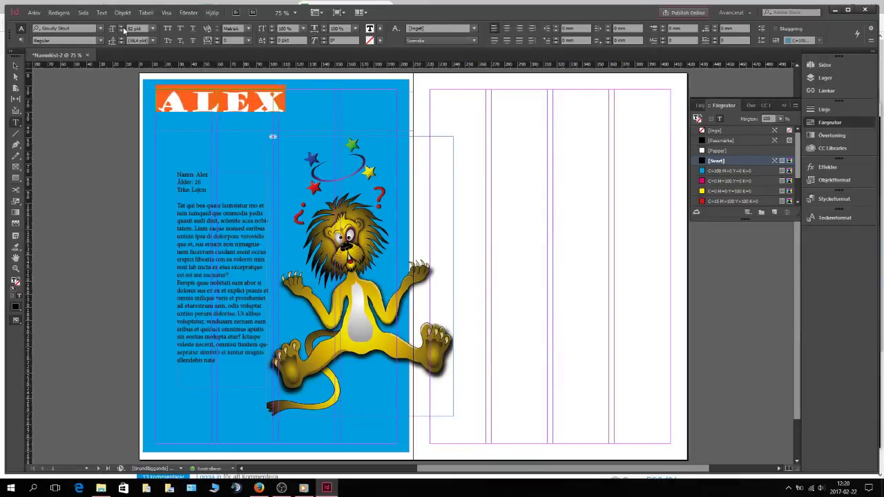
pyautogui.click(122, 26)
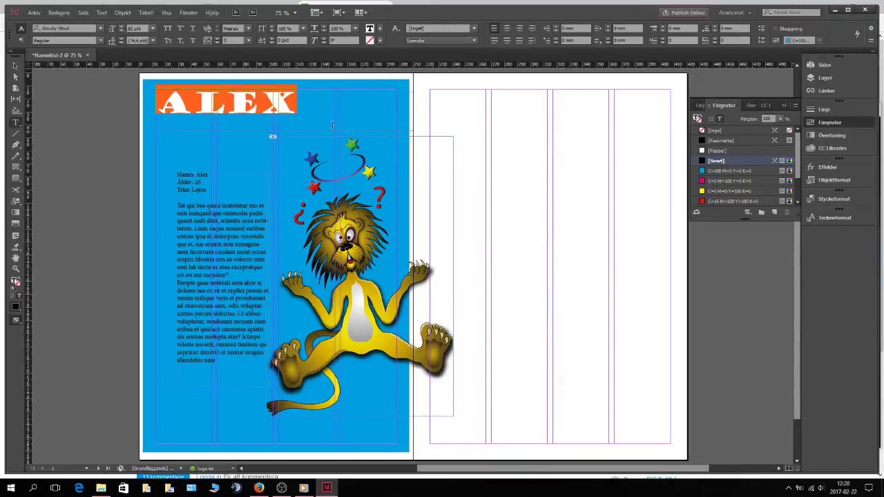
pyautogui.press('Escape')
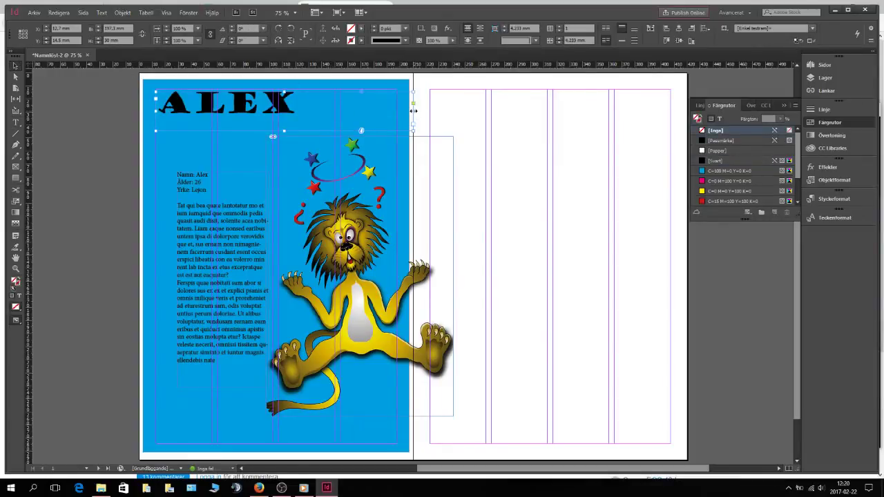
# Step: Reduce the ALEX title frame's height and width, leaving spare room beyond the word, and set its tracking to 330
pyautogui.moveTo(413, 110); pyautogui.dragTo(300, 111)
pyautogui.moveTo(228, 129); pyautogui.dragTo(227, 121)
pyautogui.moveTo(300, 105); pyautogui.dragTo(363, 105)
pyautogui.click(15, 122)
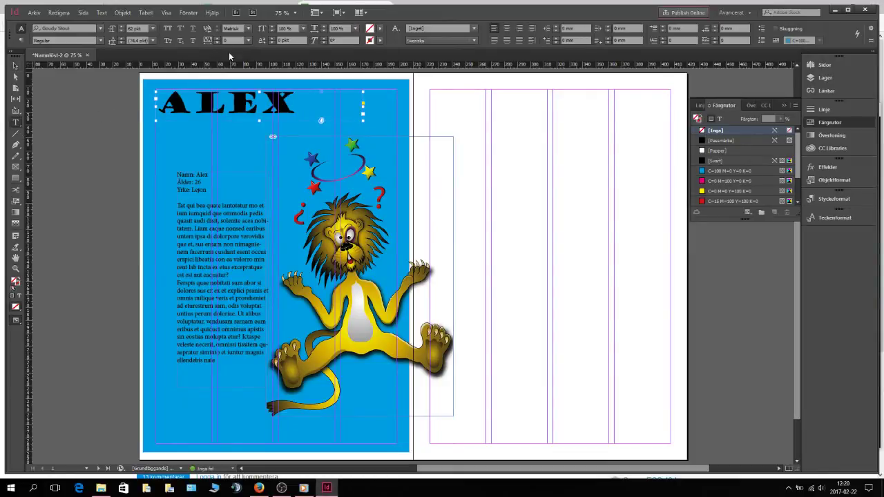
pyautogui.moveTo(217, 39); pyautogui.dragTo(217, 40)
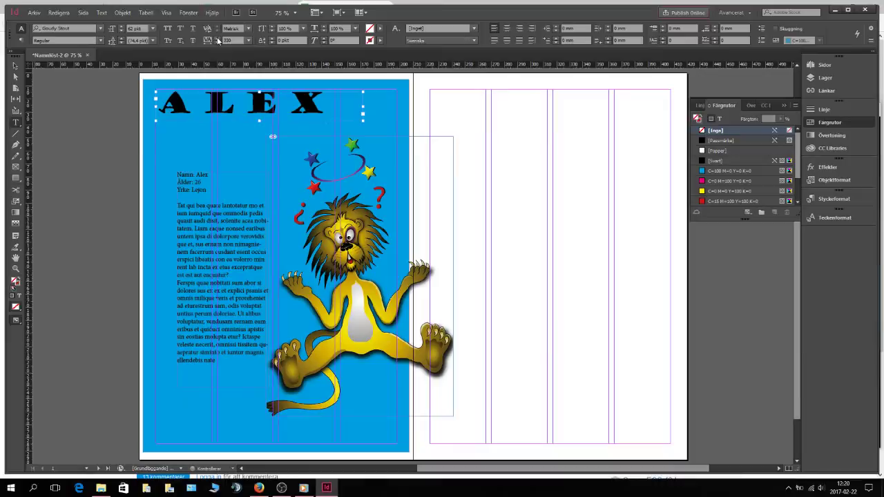
pyautogui.click(384, 113)
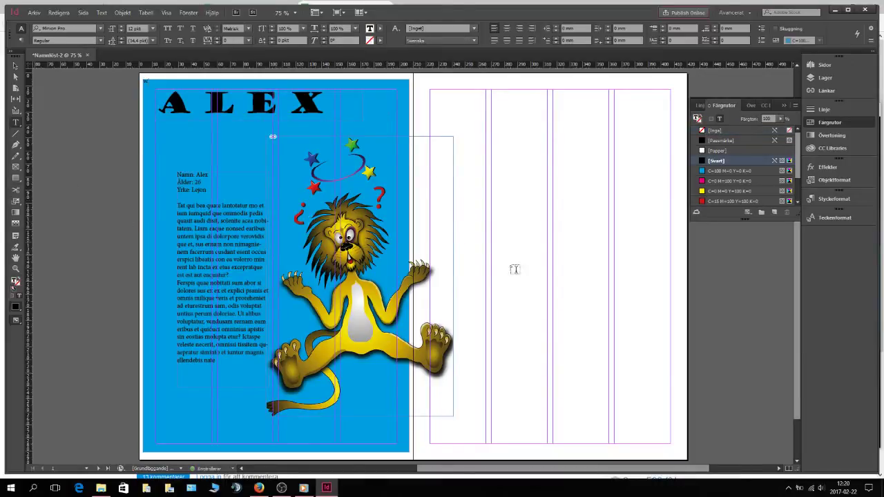
# Step: Check the spread with its new title and body text in preview mode, and return to the normal view
pyautogui.click(15, 67)
pyautogui.press('w')
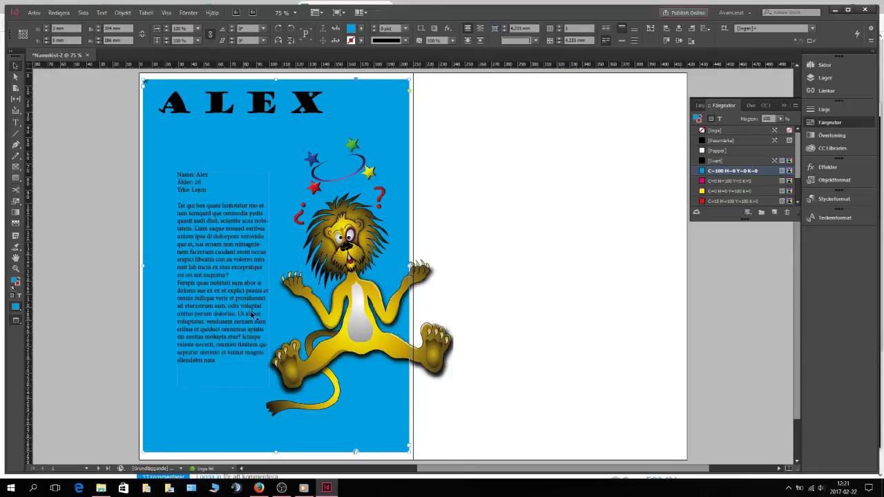
pyautogui.press('w')
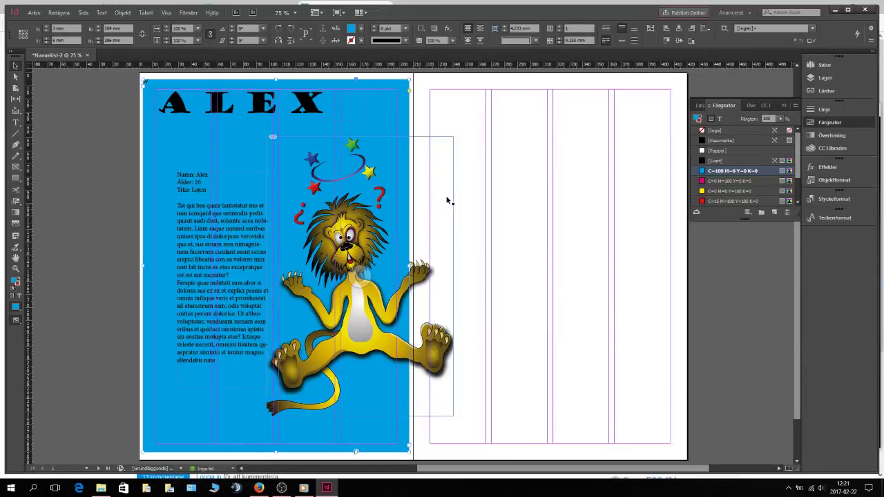
# Step: Draw a small text frame at the upper inner corner of the white page and enter a 72 pt "J"
pyautogui.click(15, 123)
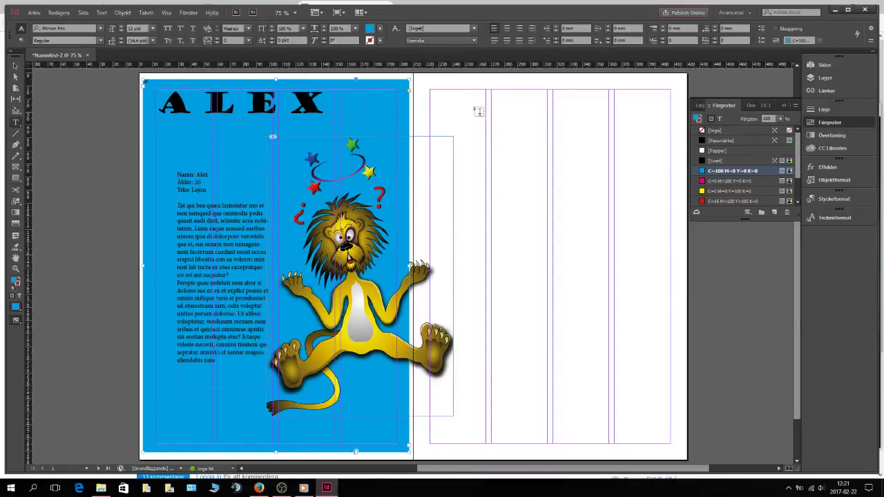
pyautogui.moveTo(482, 107); pyautogui.dragTo(433, 185)
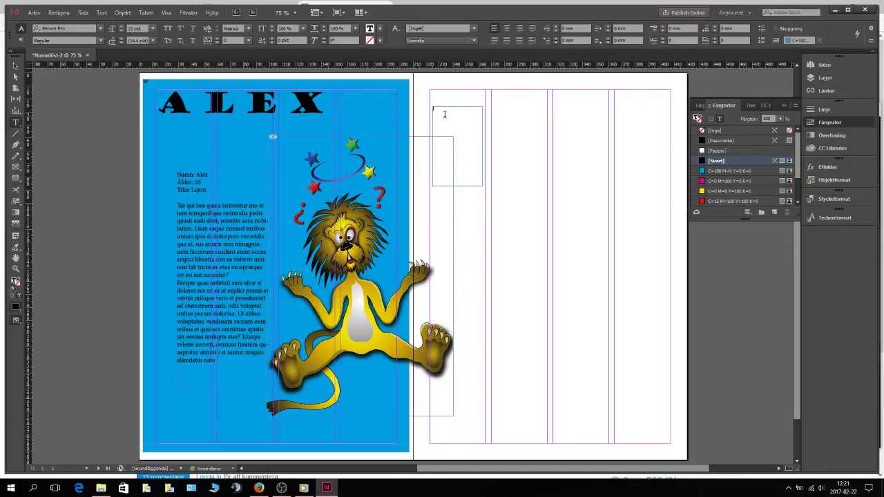
pyautogui.click(153, 29)
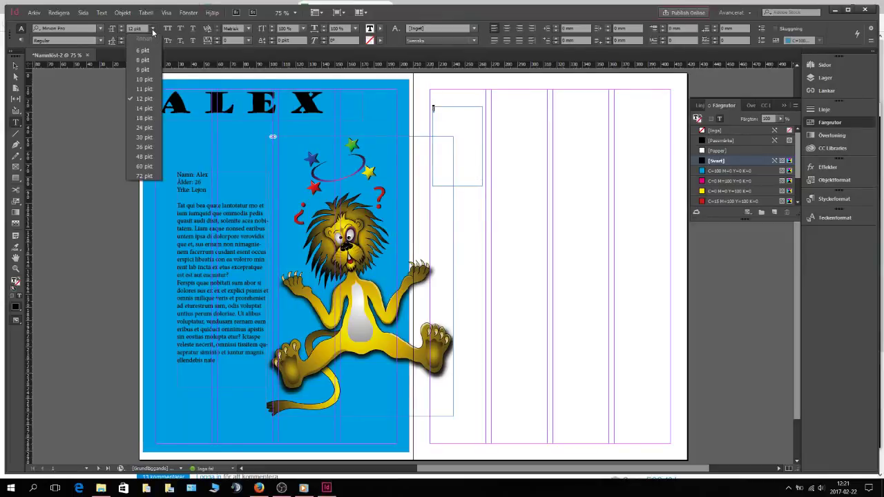
pyautogui.click(152, 30)
pyautogui.click(153, 30)
pyautogui.click(153, 30)
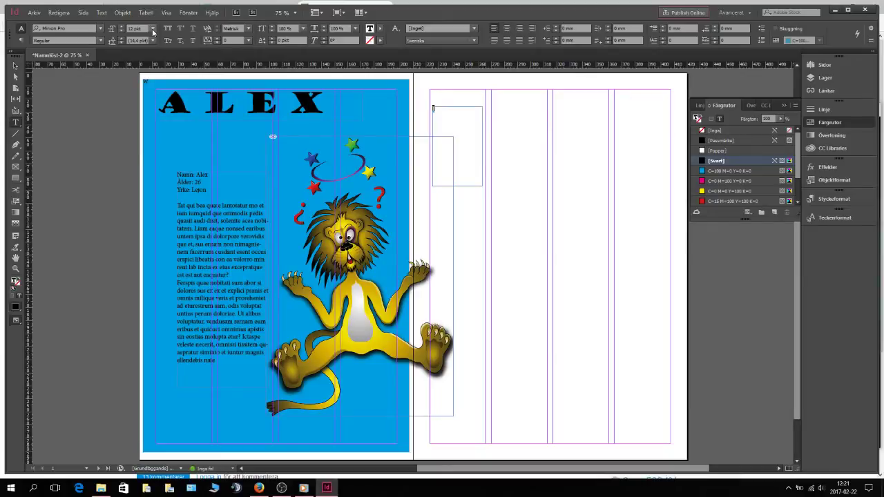
pyautogui.click(153, 32)
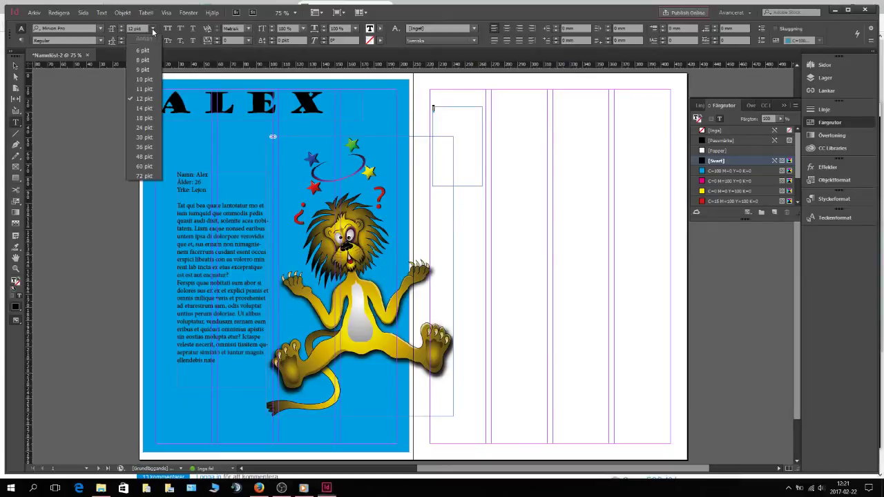
pyautogui.click(141, 178)
pyautogui.click(465, 130)
pyautogui.click(511, 147)
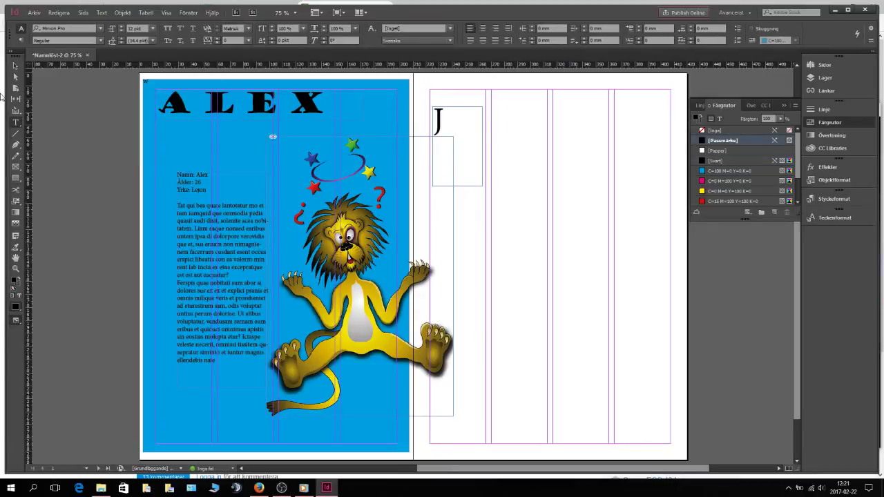
# Step: Add an overlapping text frame beside the J reading "ag visste inte var jag hade ställt min skål med flingor..." at 36 pt, and preview the headline
pyautogui.moveTo(578, 118); pyautogui.dragTo(445, 224)
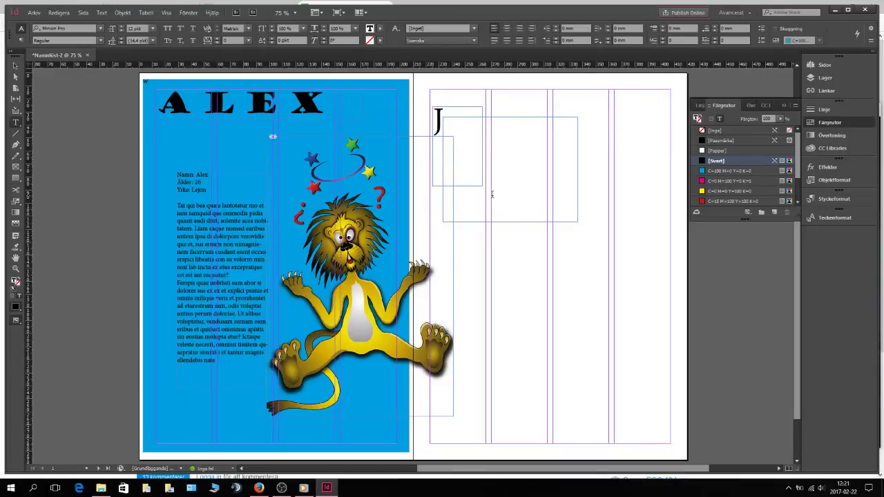
pyautogui.write('AG visste')
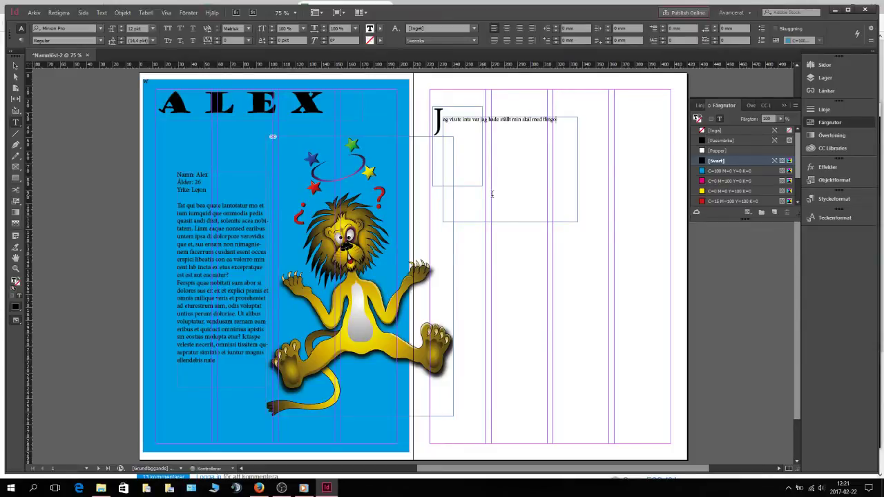
pyautogui.tripleClick(571, 121)
pyautogui.click(153, 28)
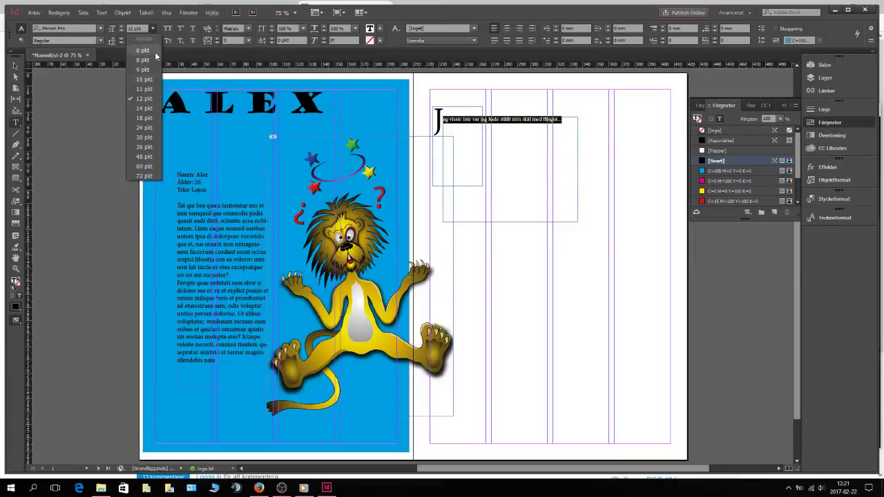
pyautogui.click(142, 153)
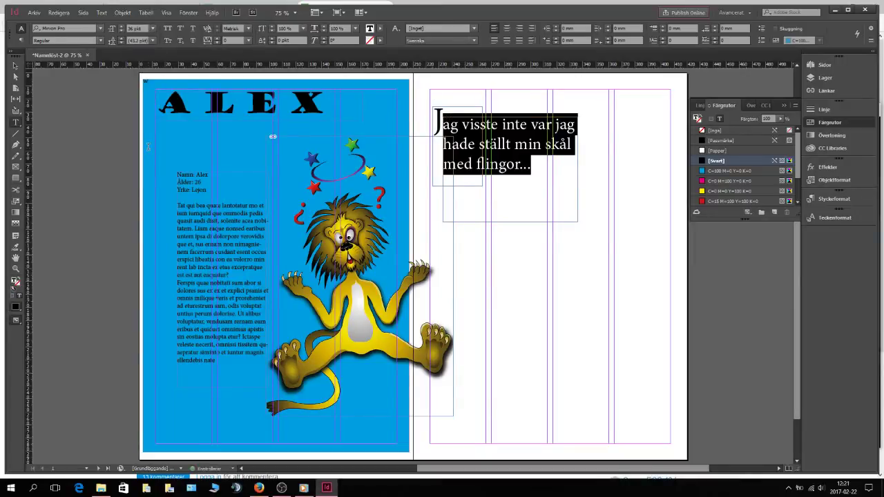
pyautogui.click(540, 260)
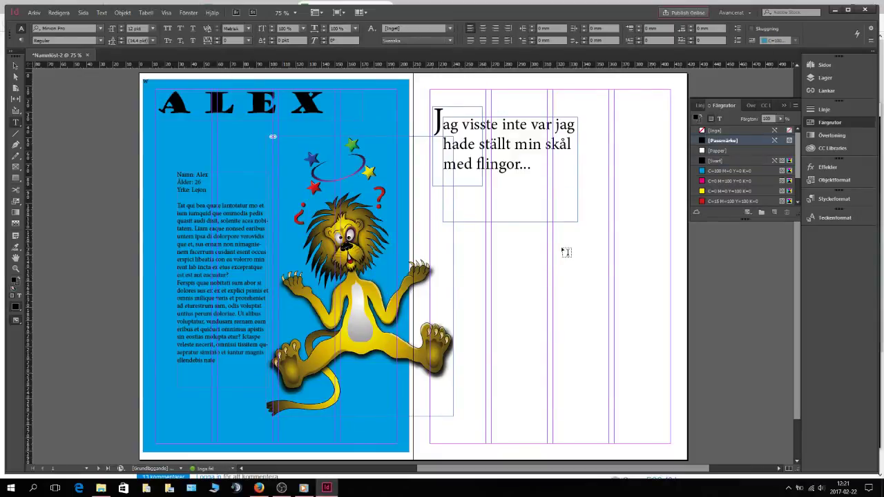
pyautogui.press('w')
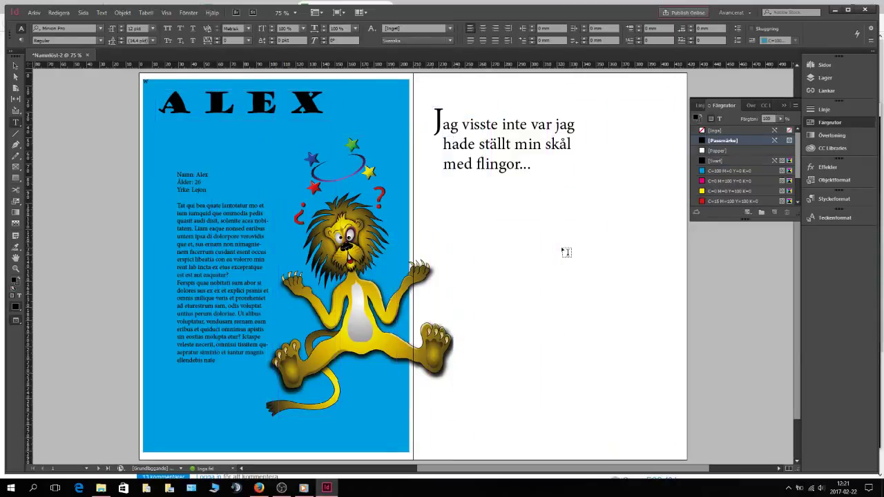
pyautogui.press('w')
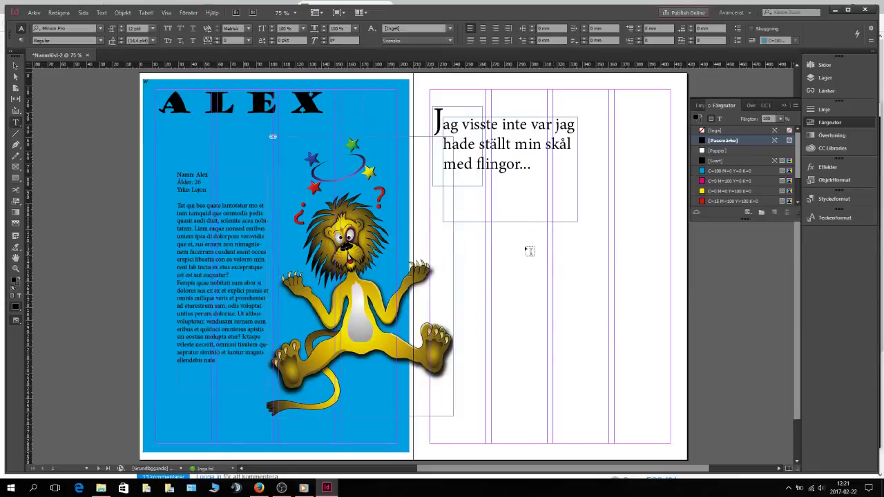
# Step: Draw a body text frame of about 116 × 186 mm below the white page's headline and fill it with placeholder text
pyautogui.click(15, 65)
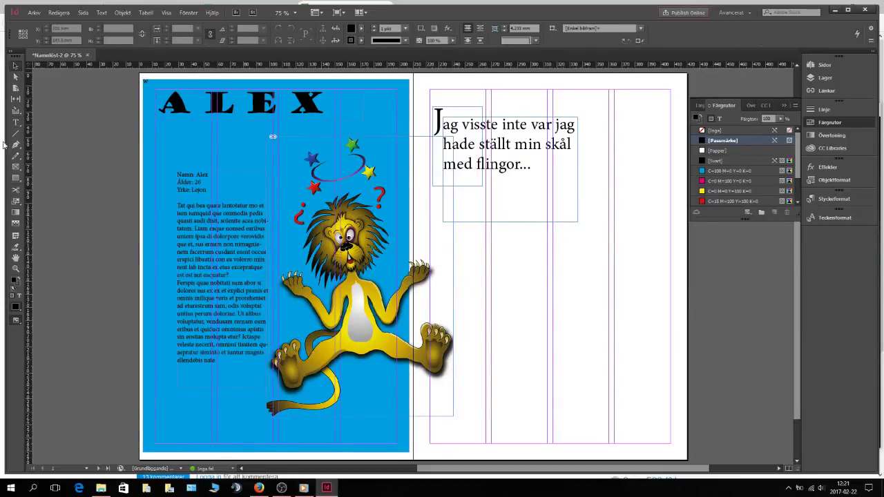
pyautogui.click(15, 122)
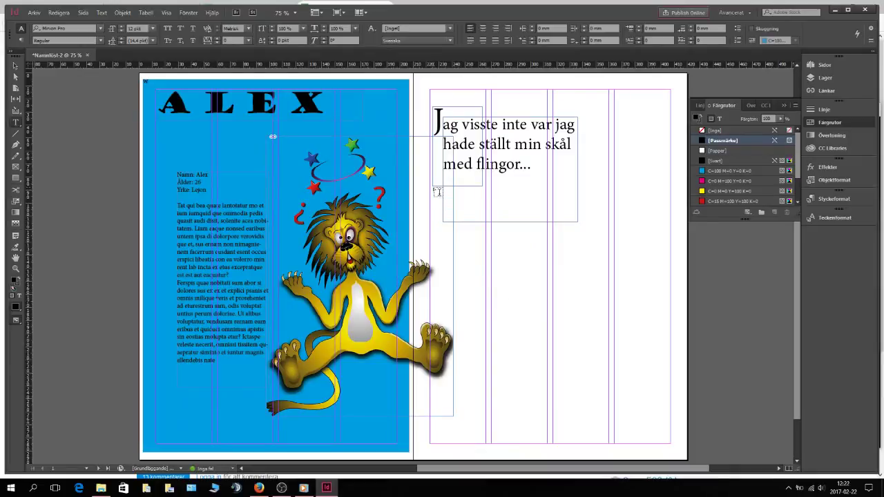
pyautogui.moveTo(432, 185); pyautogui.dragTo(584, 429)
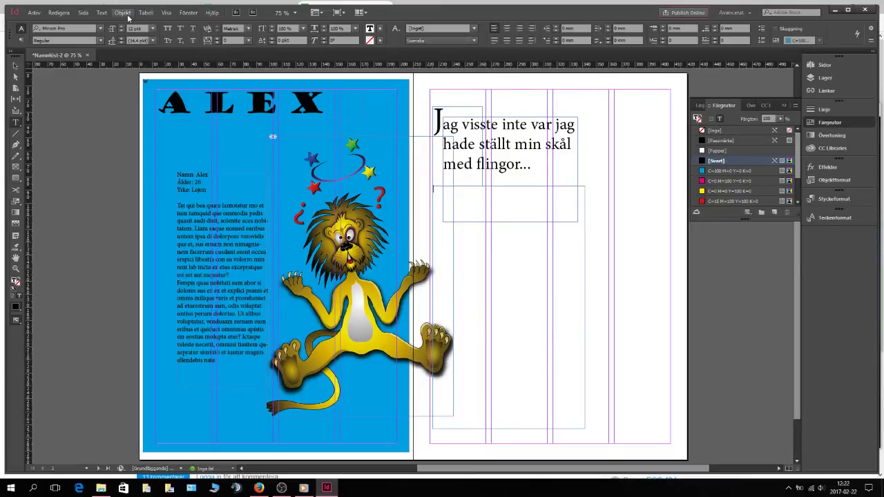
pyautogui.click(101, 13)
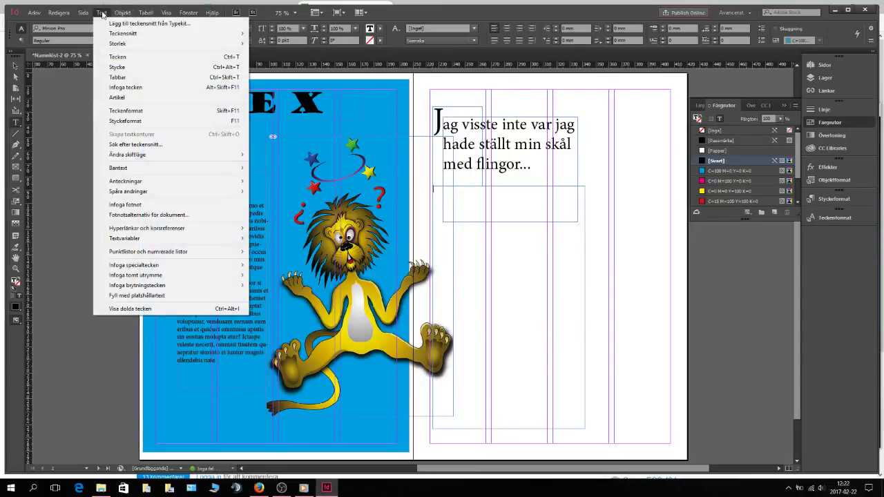
pyautogui.click(180, 298)
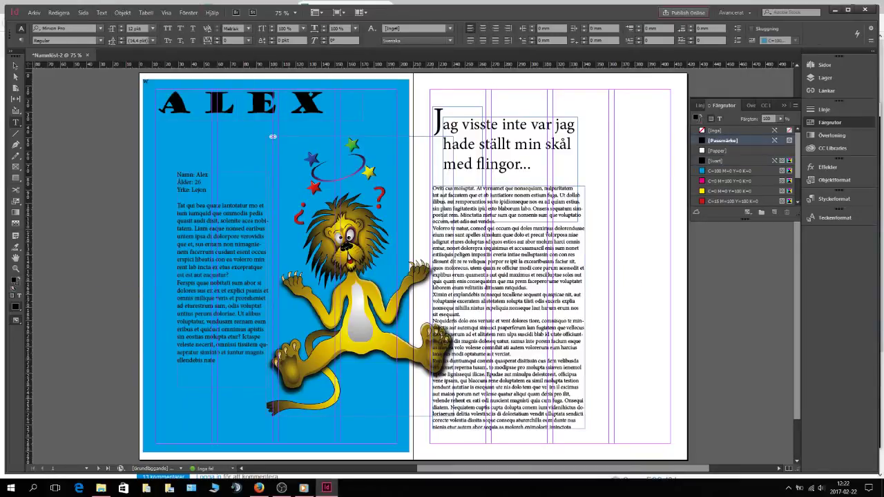
# Step: Split the white page's body text frame into 2 columns and check the layout in preview mode
pyautogui.click(16, 65)
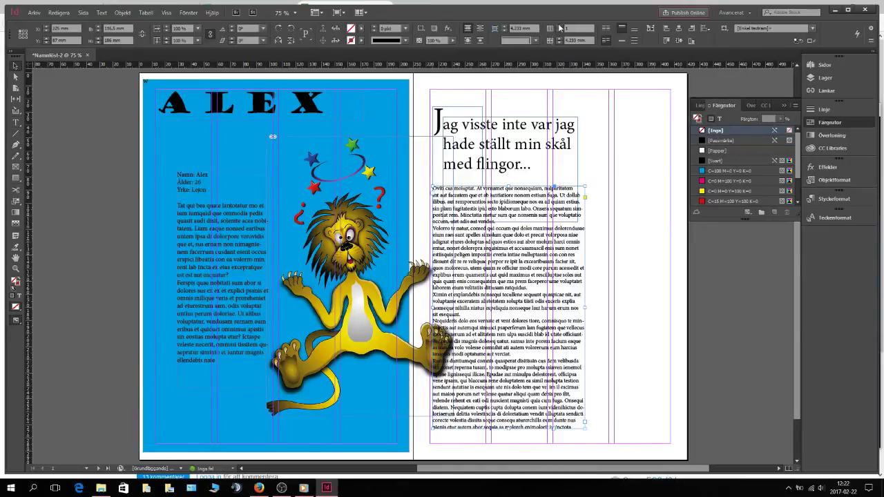
pyautogui.click(560, 26)
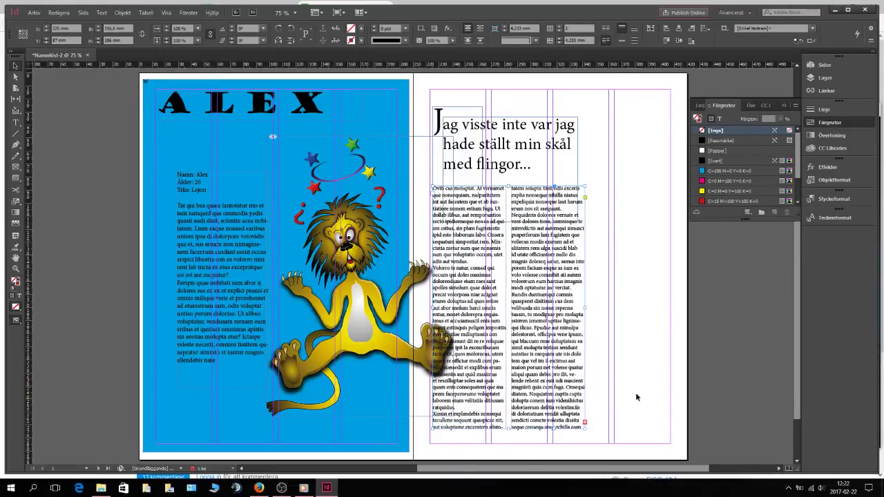
pyautogui.click(681, 434)
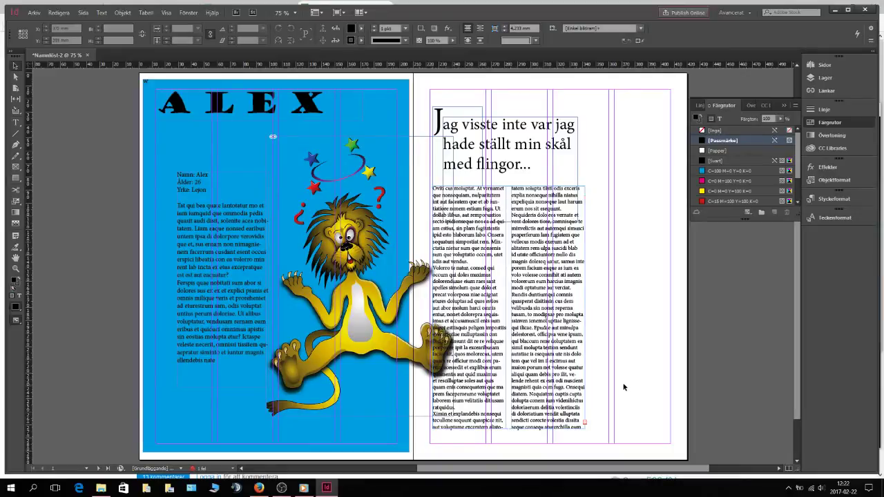
pyautogui.press('w')
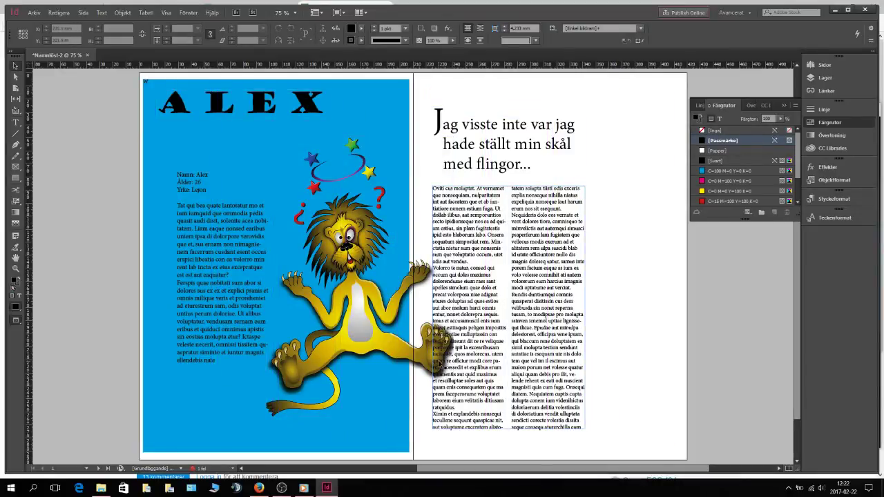
pyautogui.press('w')
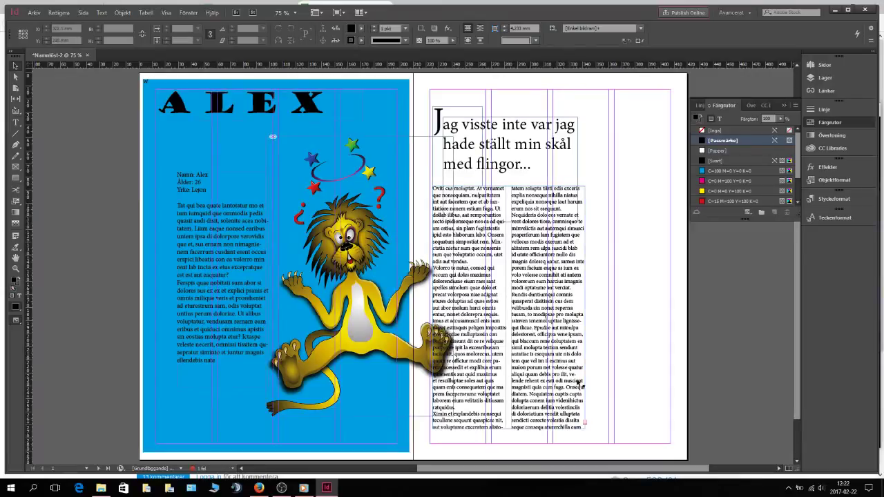
# Step: Wrap the text around the lion image's object shape, with the contour type set to "Känn av kanter"
pyautogui.click(364, 321)
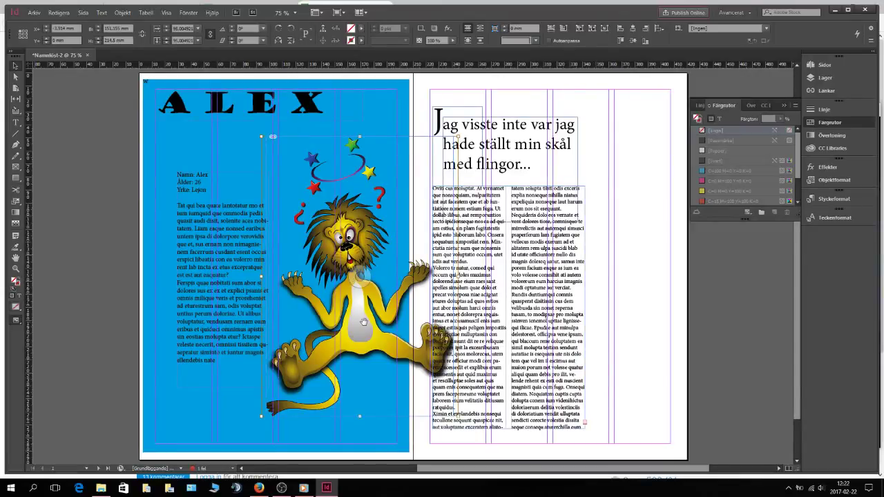
pyautogui.click(122, 13)
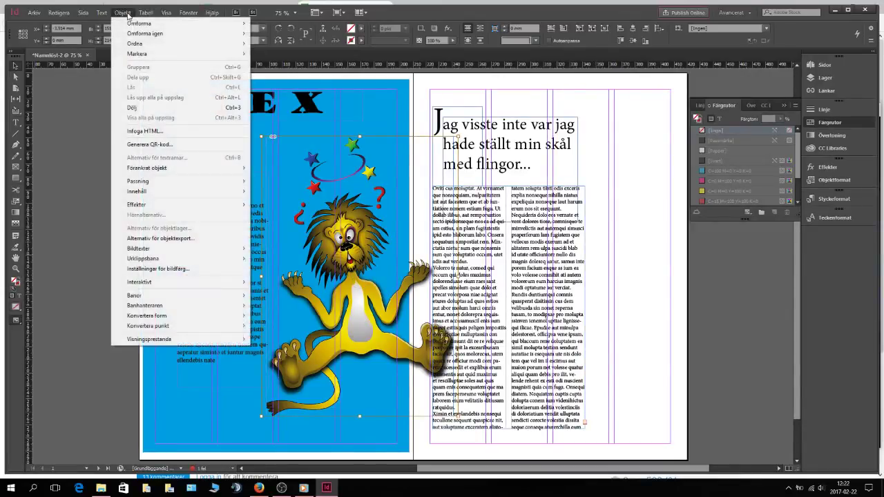
pyautogui.click(188, 12)
pyautogui.moveTo(167, 11)
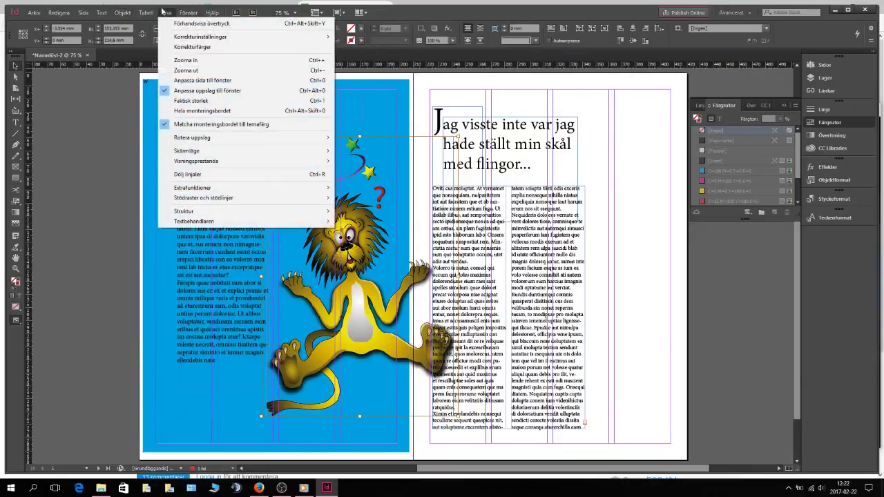
pyautogui.moveTo(198, 13)
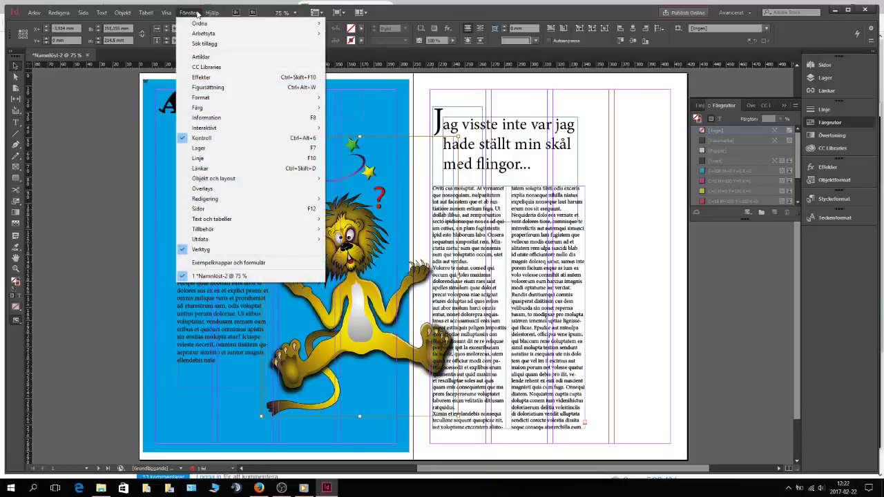
pyautogui.click(219, 87)
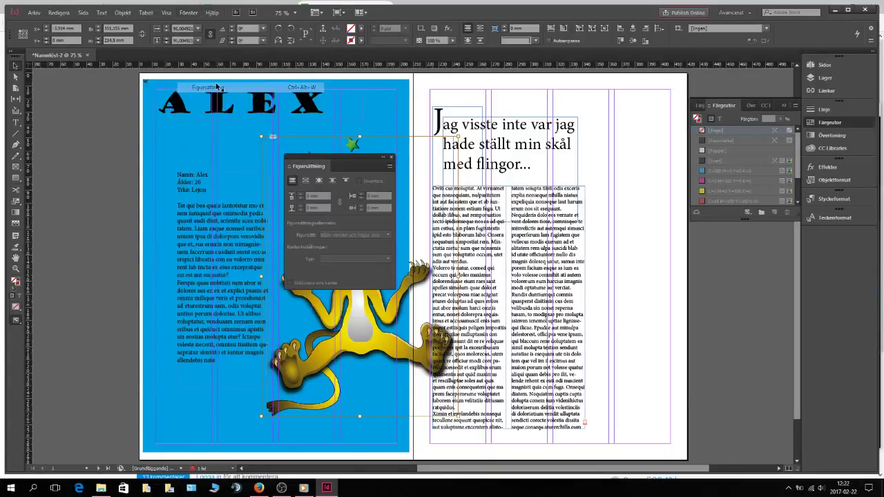
pyautogui.click(320, 182)
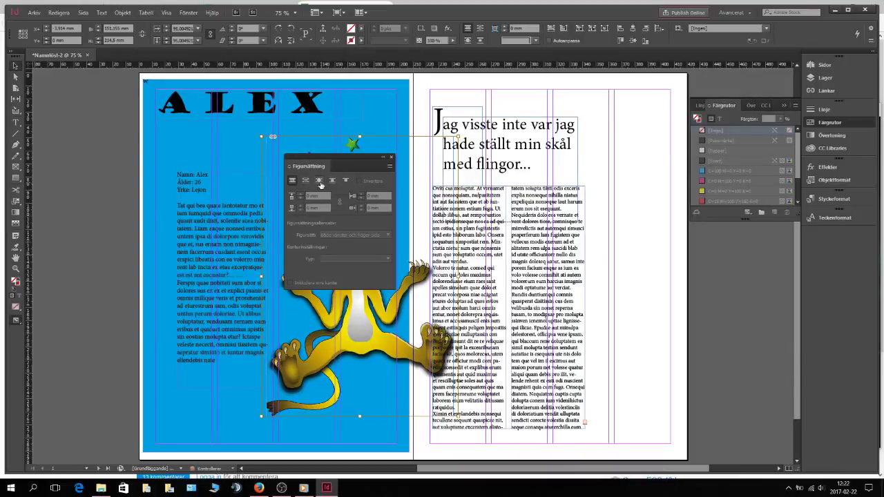
pyautogui.moveTo(356, 156); pyautogui.dragTo(702, 175)
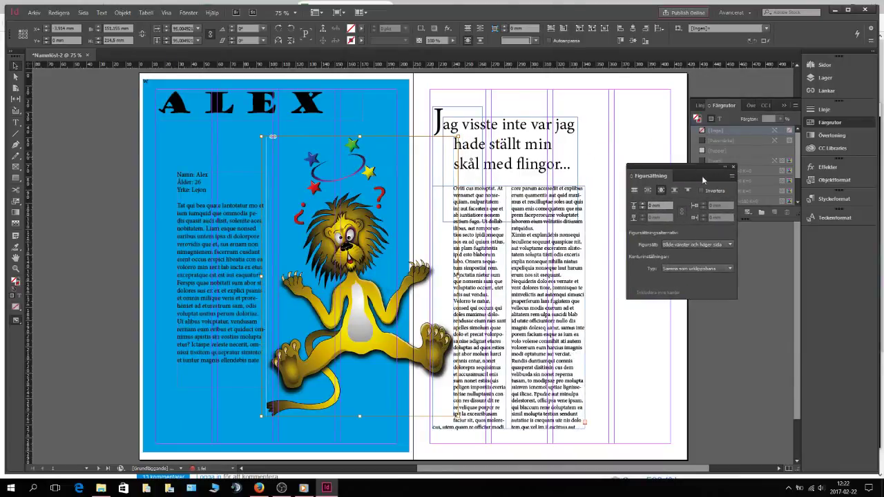
pyautogui.click(695, 268)
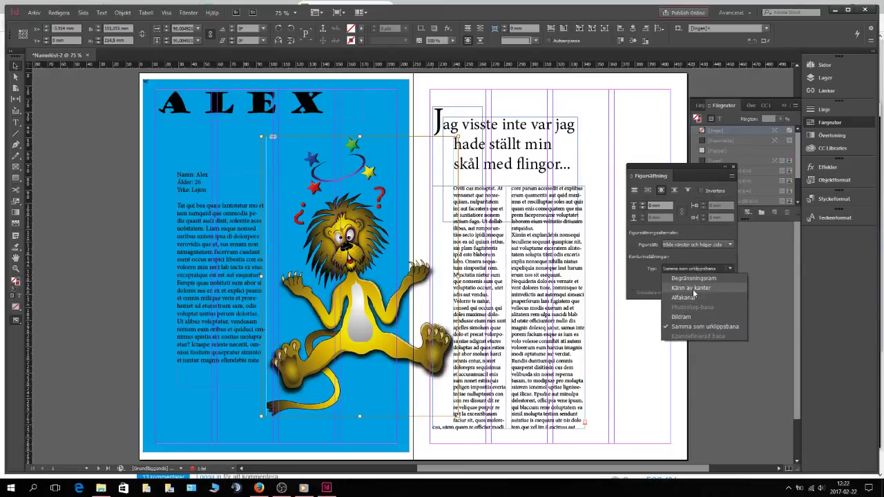
pyautogui.click(692, 293)
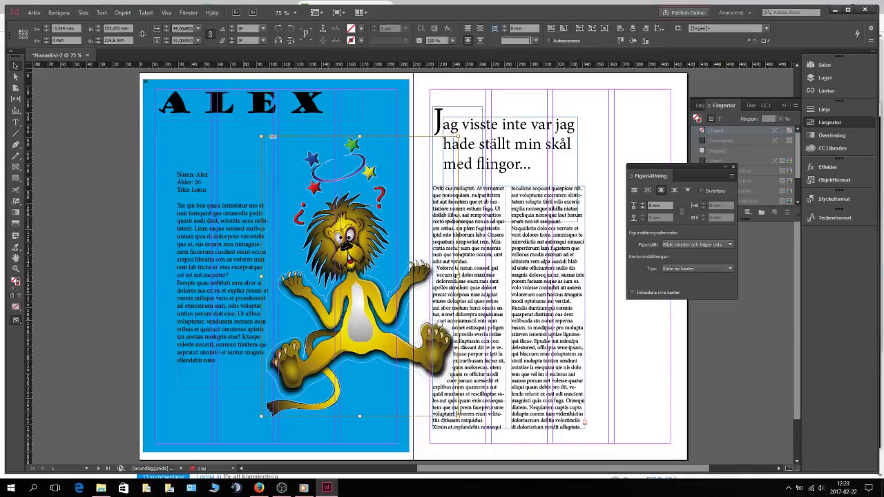
# Step: Test the text wrap by shifting the lion towards the white page, undo the move, and preview the spread with nothing selected
pyautogui.moveTo(366, 312); pyautogui.dragTo(442, 317)
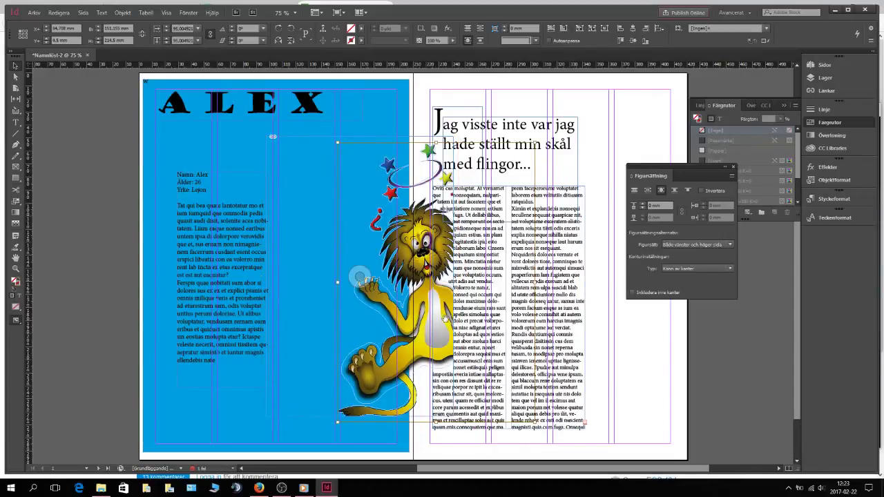
pyautogui.hotkey('ctrl', 'z')
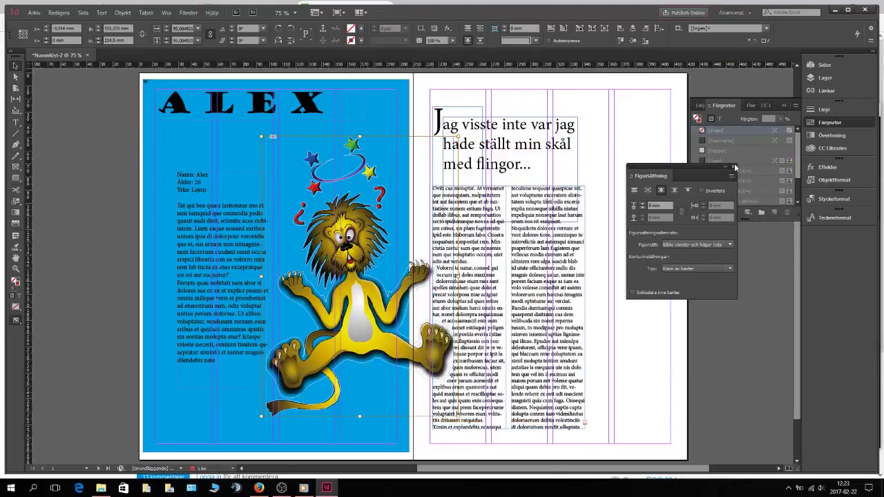
pyautogui.click(734, 166)
pyautogui.click(634, 243)
pyautogui.press('w')
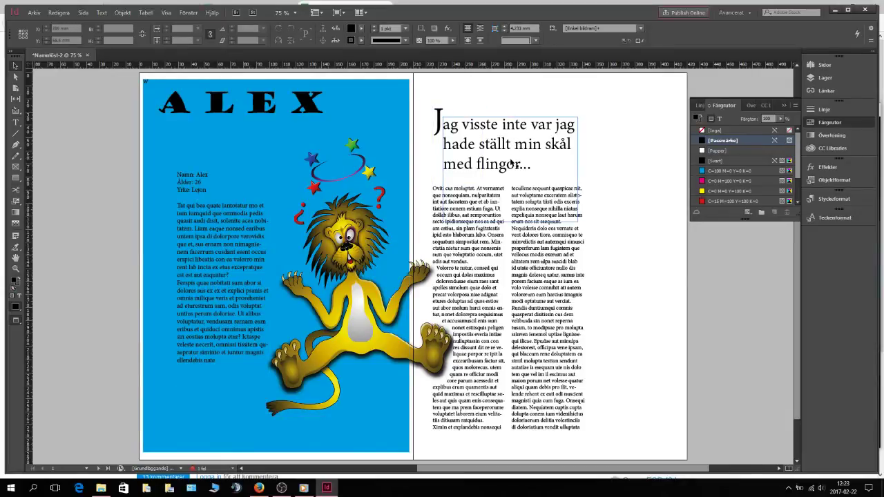
# Step: Place the image lion-515028_640 in the second column of the white page's body text, about 56 × 37 mm
pyautogui.press('w')
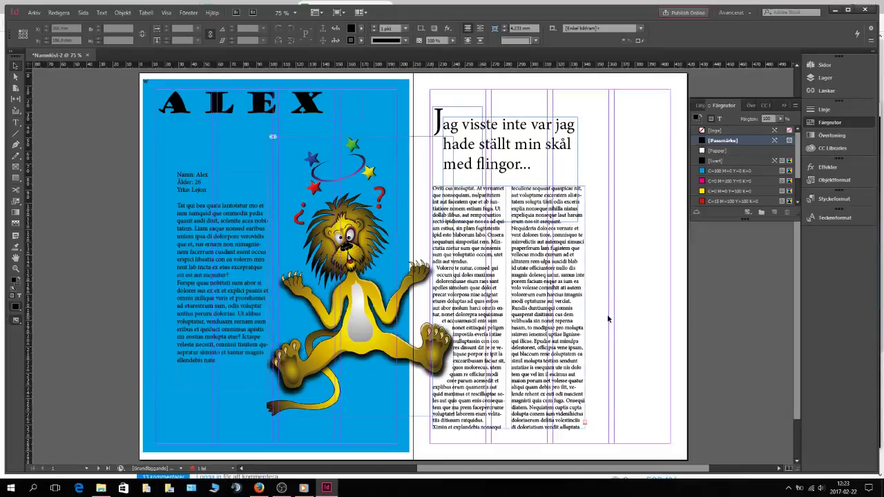
pyautogui.click(33, 13)
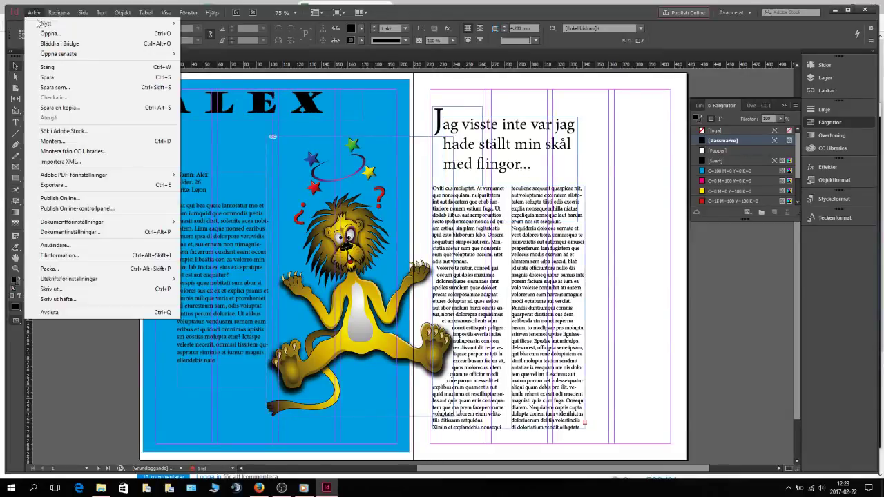
pyautogui.click(53, 141)
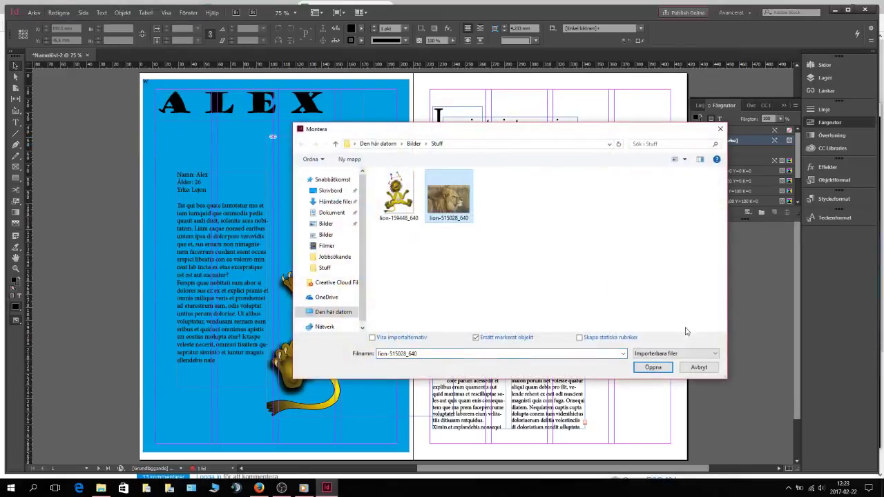
pyautogui.click(653, 366)
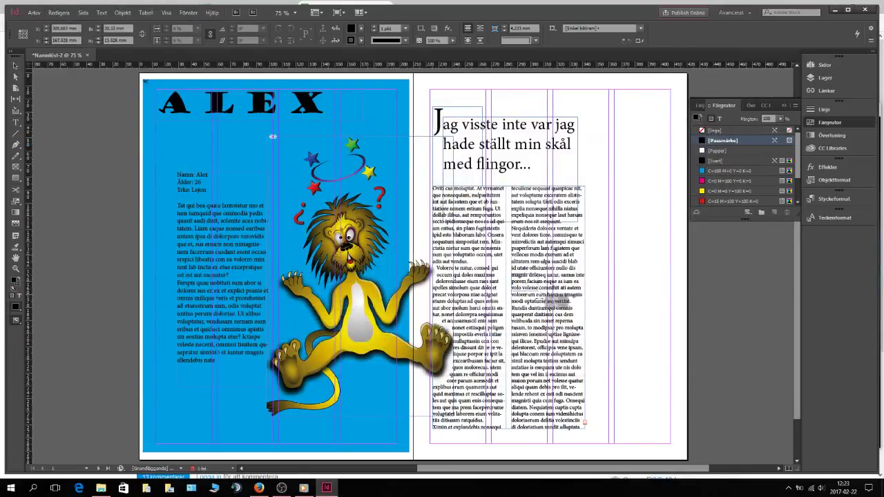
pyautogui.moveTo(551, 299); pyautogui.dragTo(584, 322)
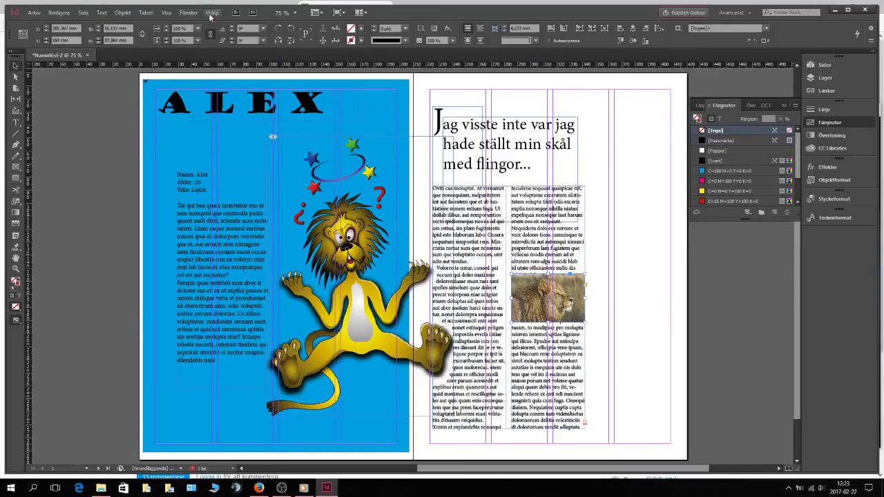
# Step: Set the lion photo's text wrap to jump the object, so the column text skips past it vertically
pyautogui.click(166, 12)
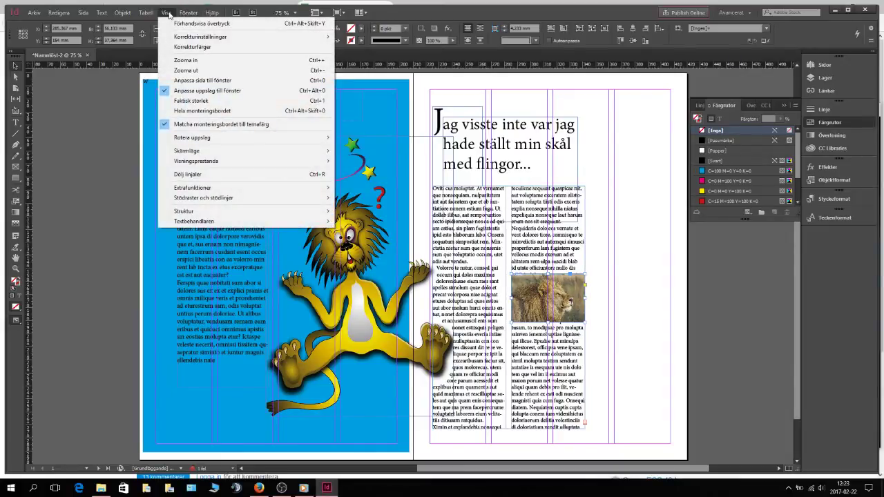
pyautogui.click(167, 12)
pyautogui.click(189, 13)
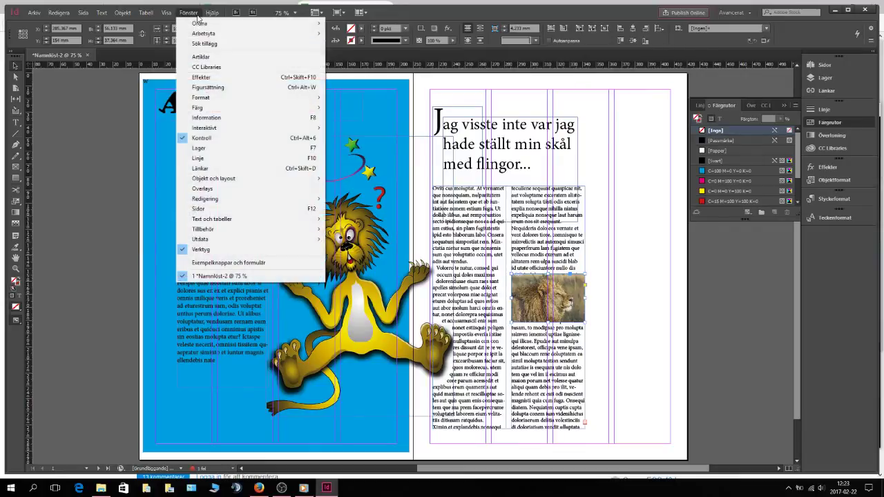
pyautogui.click(222, 88)
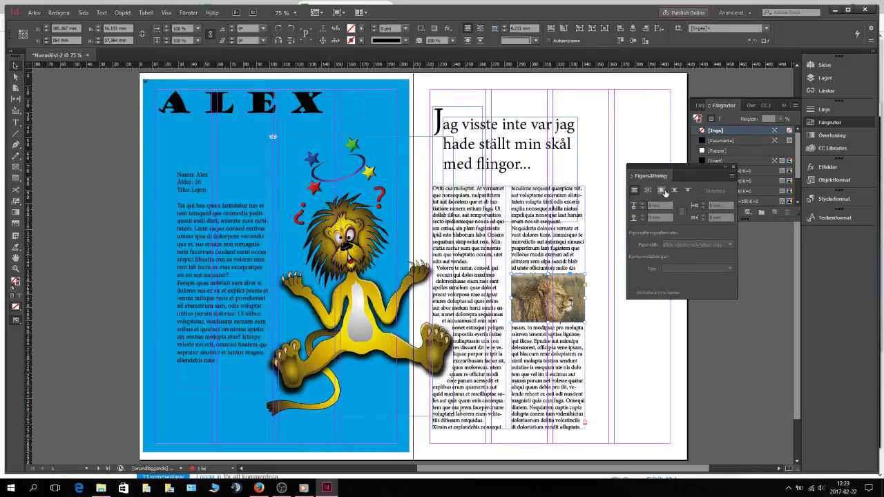
pyautogui.click(673, 191)
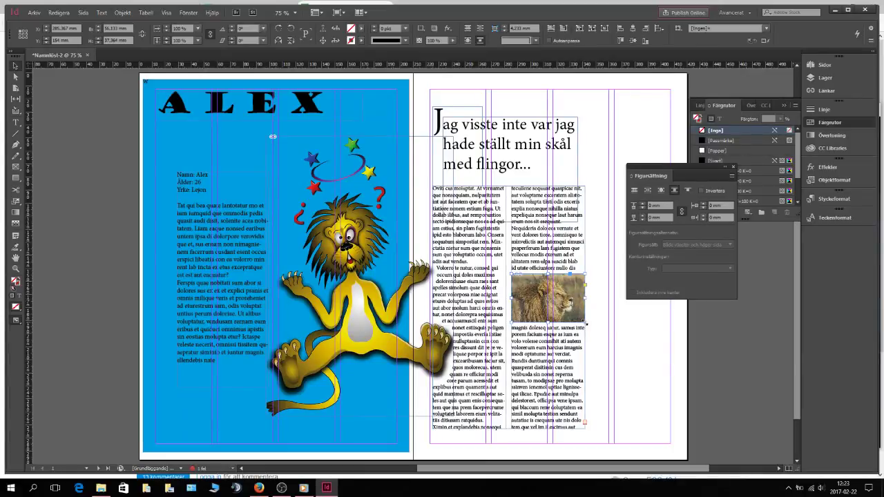
# Step: Reduce the lion photo's frame to about 51 × 35 mm and preview the spread with nothing selected
pyautogui.moveTo(586, 323); pyautogui.dragTo(545, 294)
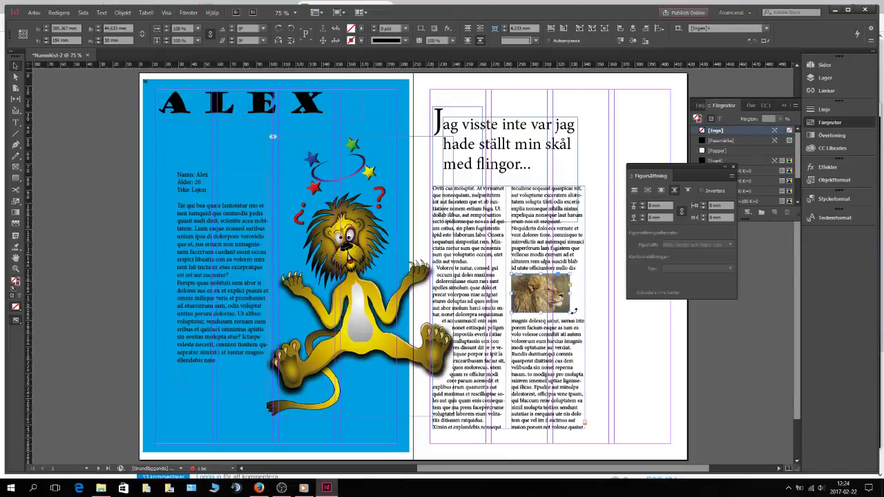
pyautogui.moveTo(570, 313); pyautogui.dragTo(578, 321)
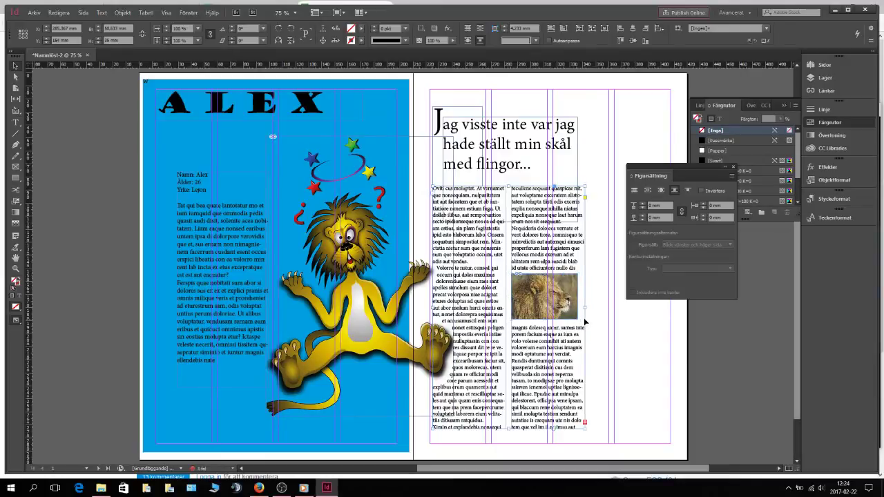
pyautogui.click(554, 429)
pyautogui.click(733, 167)
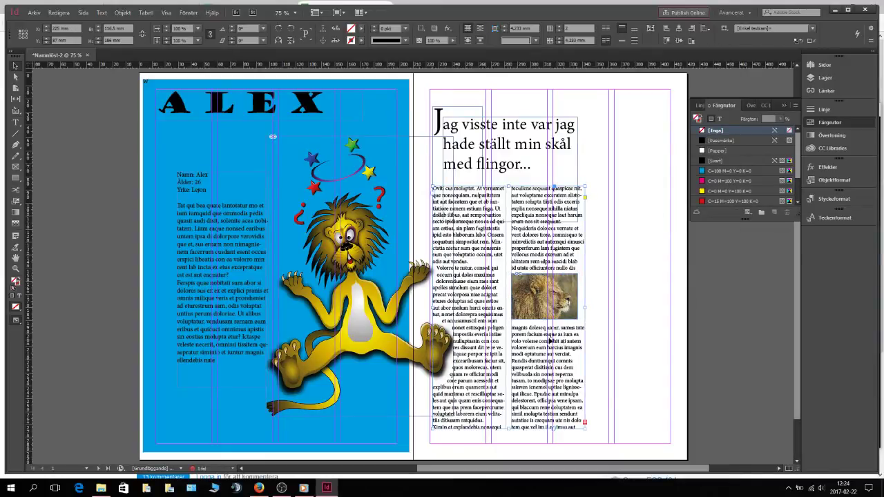
pyautogui.click(605, 310)
pyautogui.press('w')
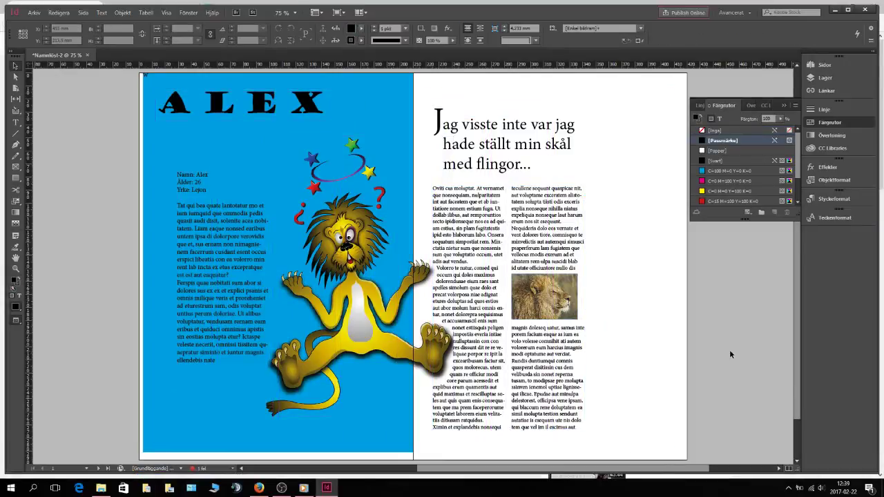
# Step: Extend the blue background frame to the page's outer and bottom edges, making it 210 × 297 mm
pyautogui.press('w')
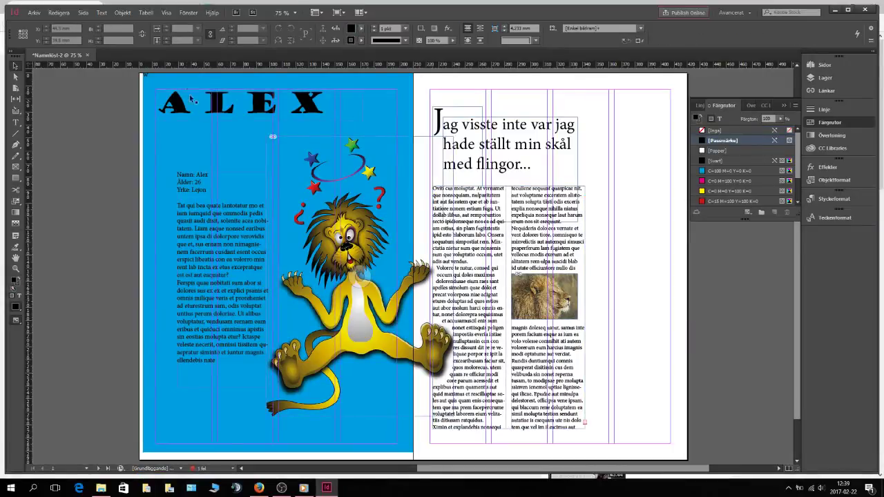
pyautogui.click(208, 111)
pyautogui.click(164, 186)
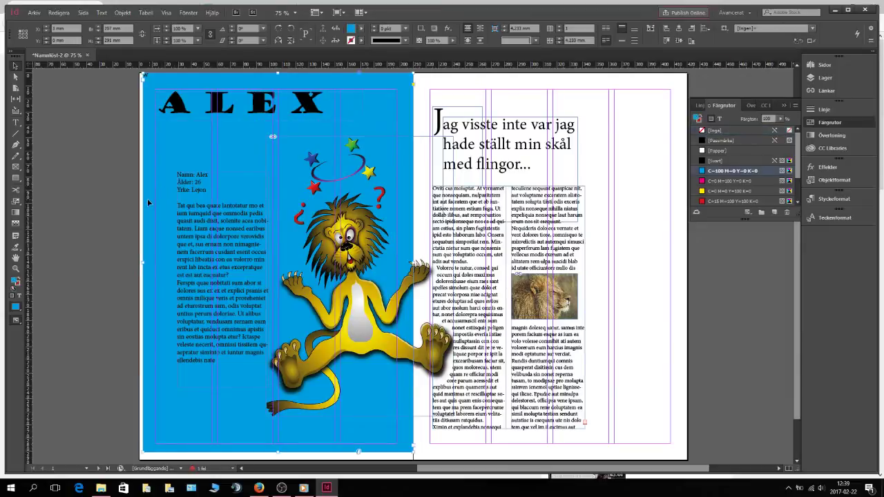
pyautogui.moveTo(141, 263); pyautogui.dragTo(139, 266)
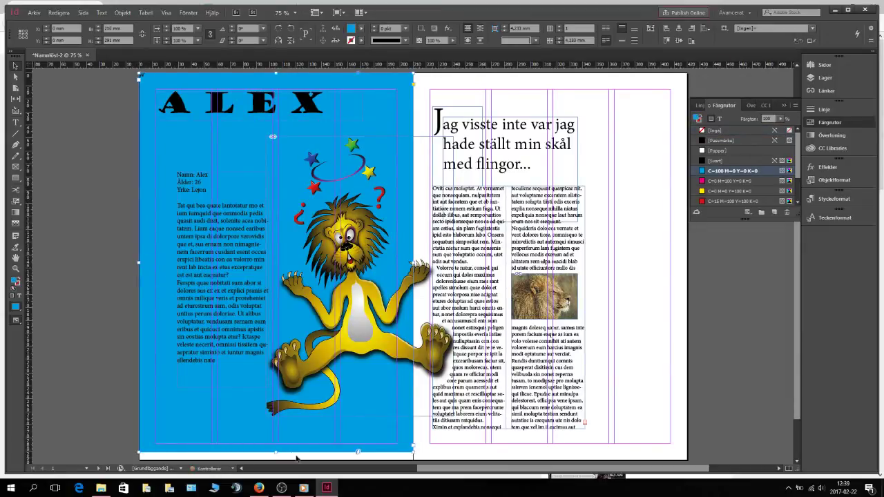
pyautogui.moveTo(276, 452); pyautogui.dragTo(277, 460)
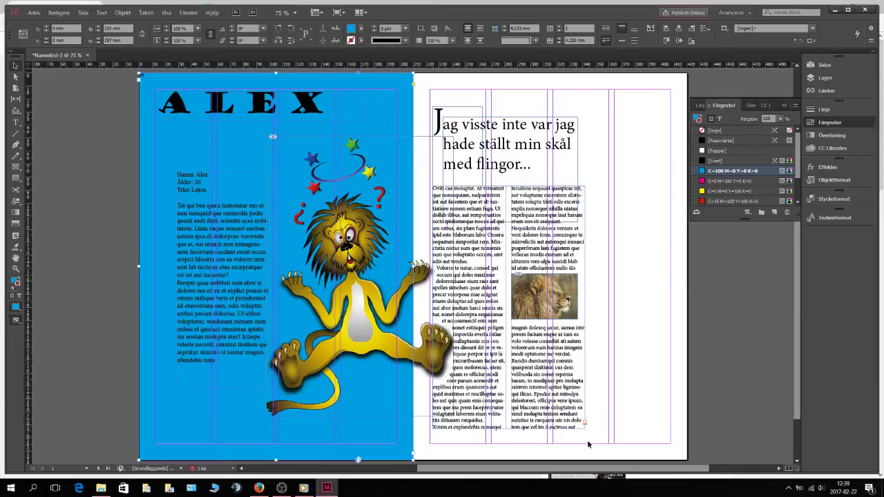
pyautogui.click(694, 404)
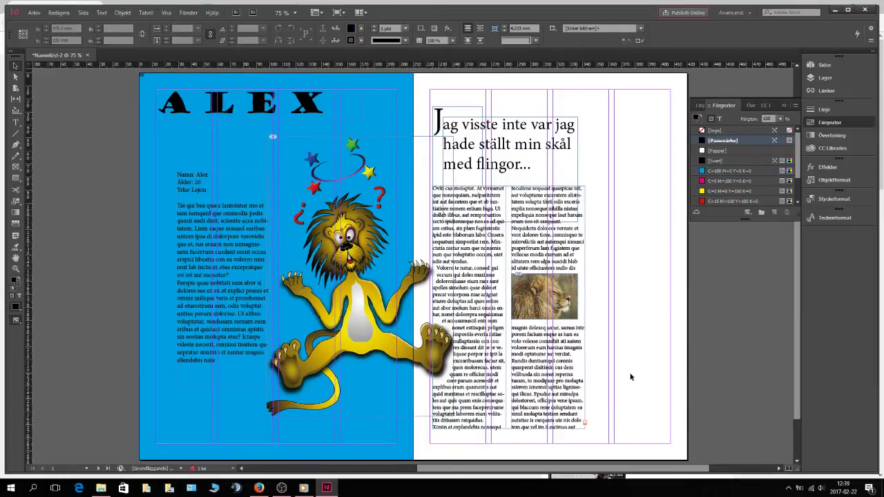
# Step: Set the display performance of the cartoon lion image to "Visning med hög kvalitet"
pyautogui.click(364, 340)
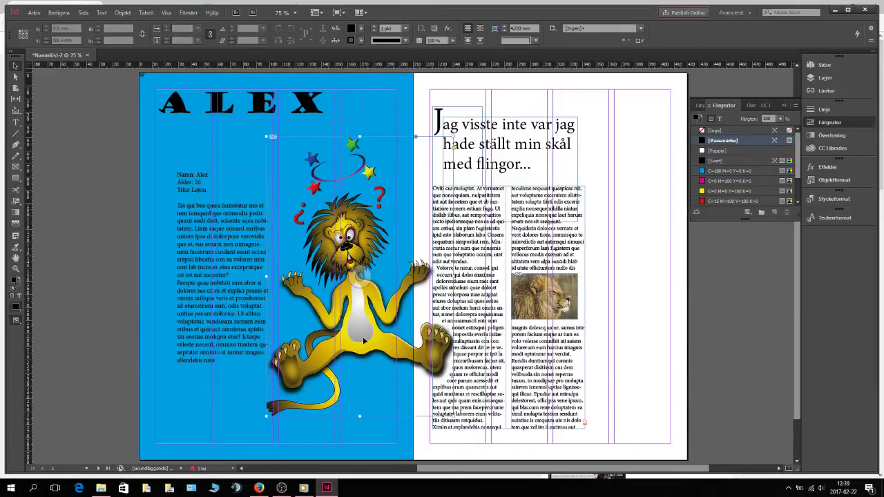
pyautogui.click(691, 391)
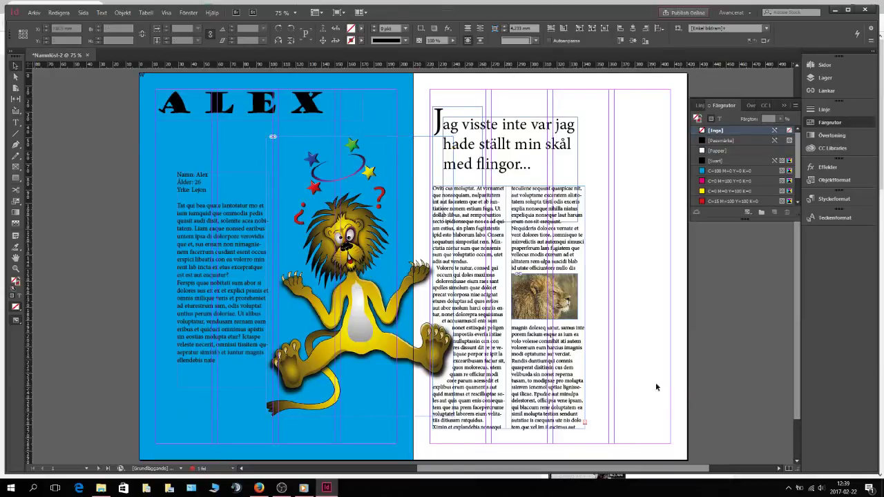
pyautogui.click(369, 342)
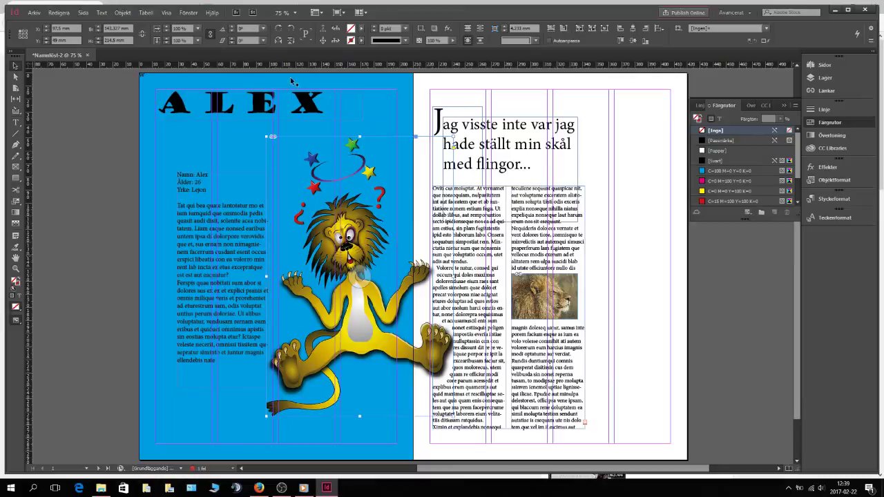
pyautogui.click(122, 12)
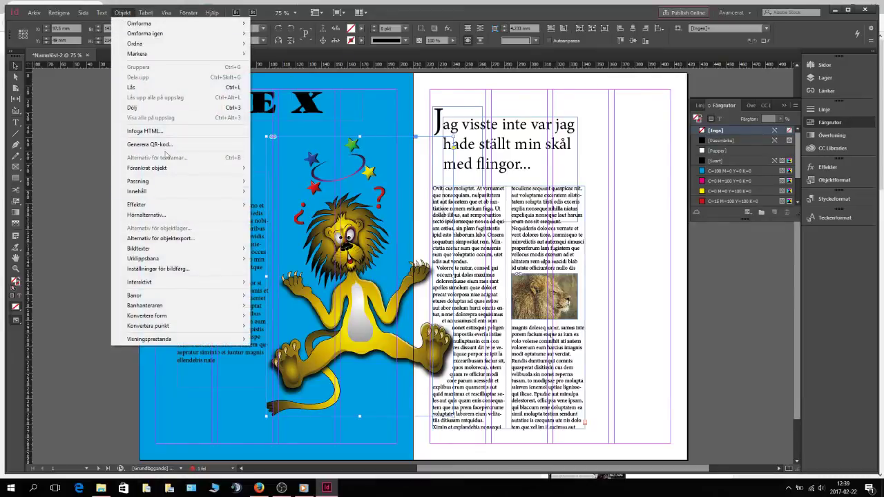
pyautogui.moveTo(230, 344)
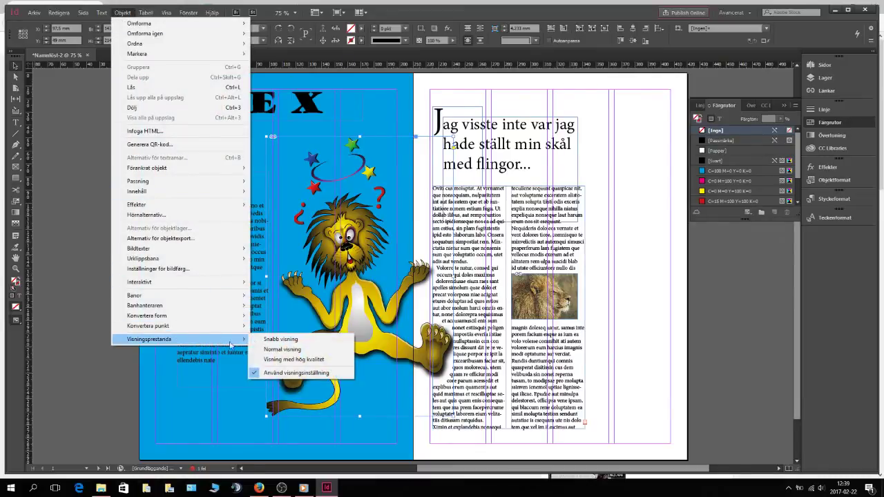
pyautogui.click(307, 360)
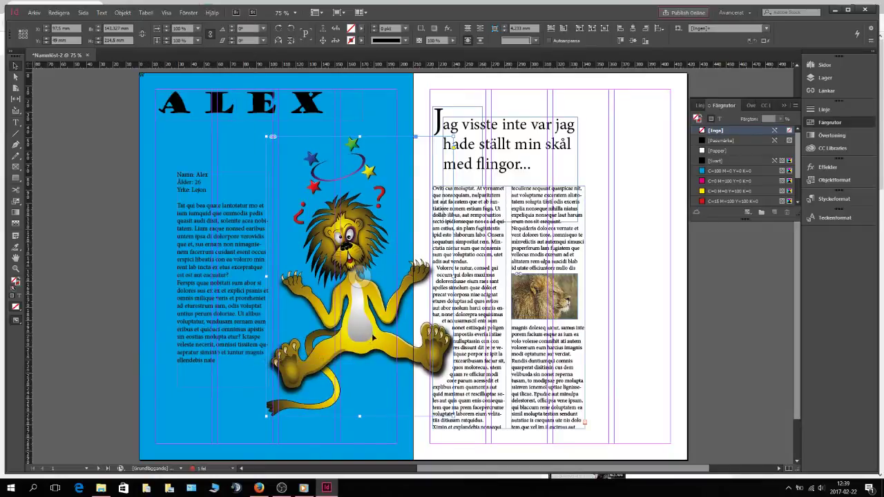
# Step: Set the lion photo's display performance to "Visning med hög kvalitet" and preview the spread without guides
pyautogui.click(570, 317)
pyautogui.click(123, 12)
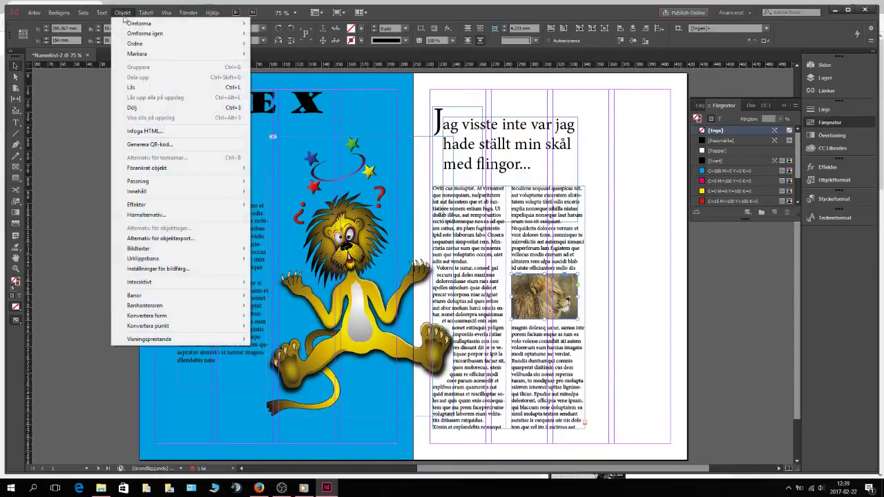
pyautogui.moveTo(169, 339)
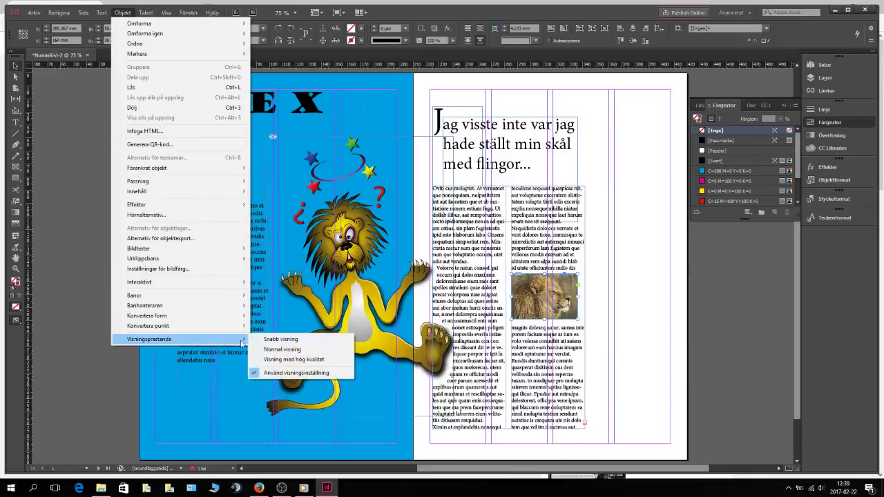
pyautogui.click(317, 360)
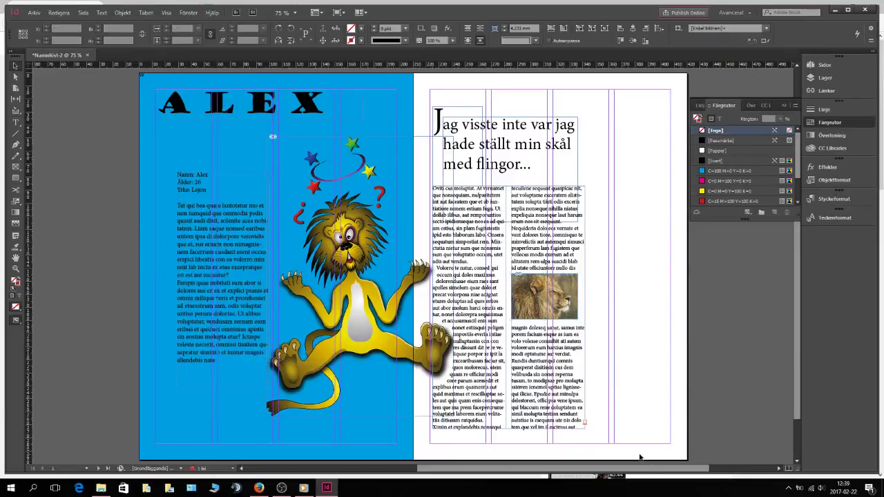
pyautogui.press('w')
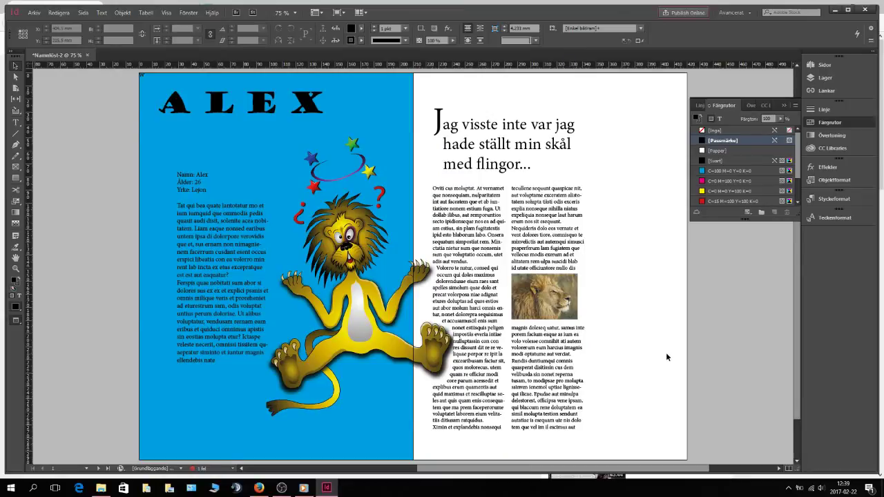
pyautogui.press('w')
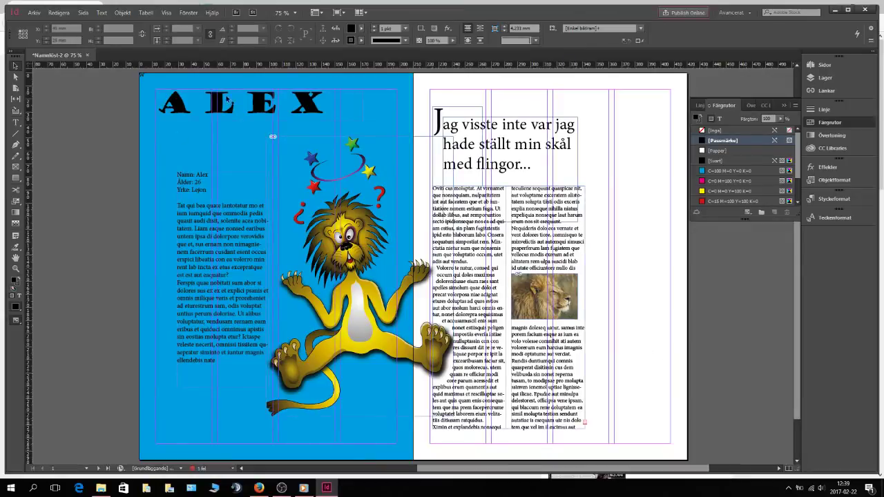
pyautogui.press('w')
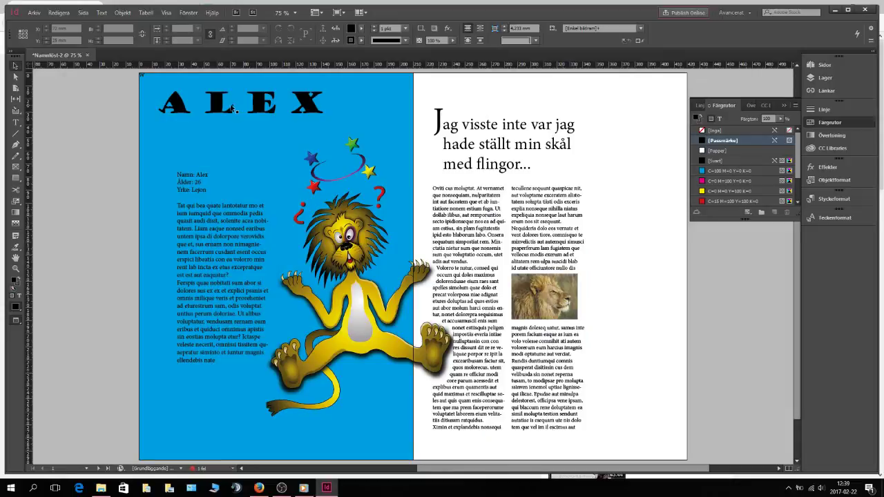
# Step: Convert the ALEX title text to outlines
pyautogui.press('w')
pyautogui.click(229, 108)
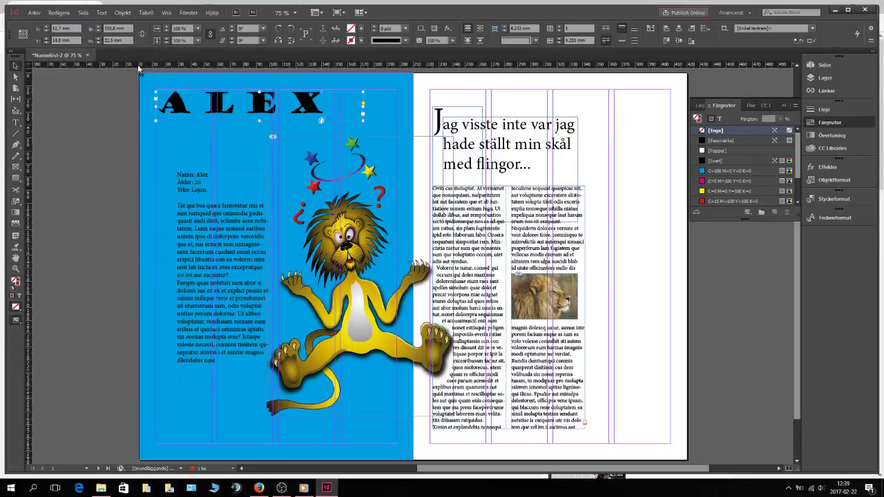
pyautogui.click(126, 14)
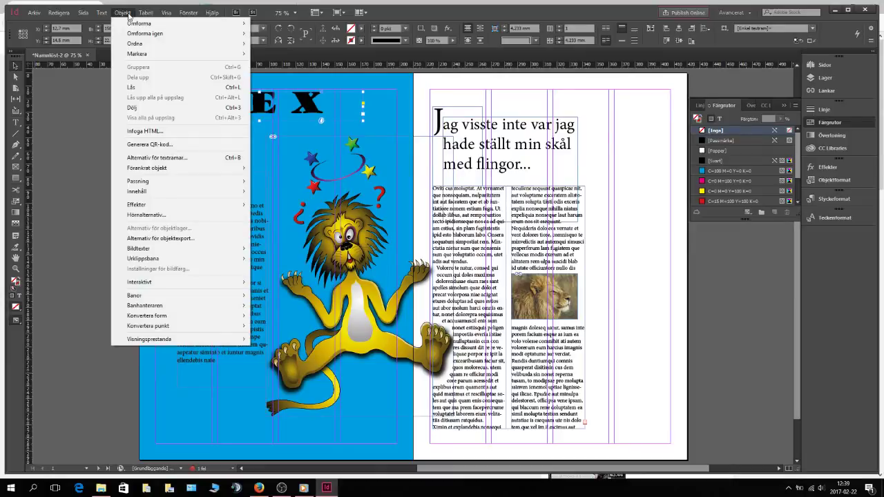
pyautogui.moveTo(102, 12)
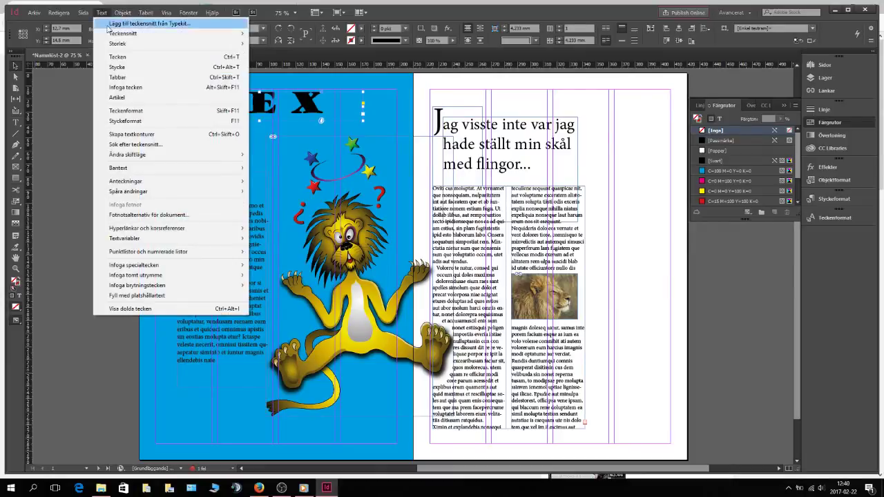
pyautogui.click(163, 136)
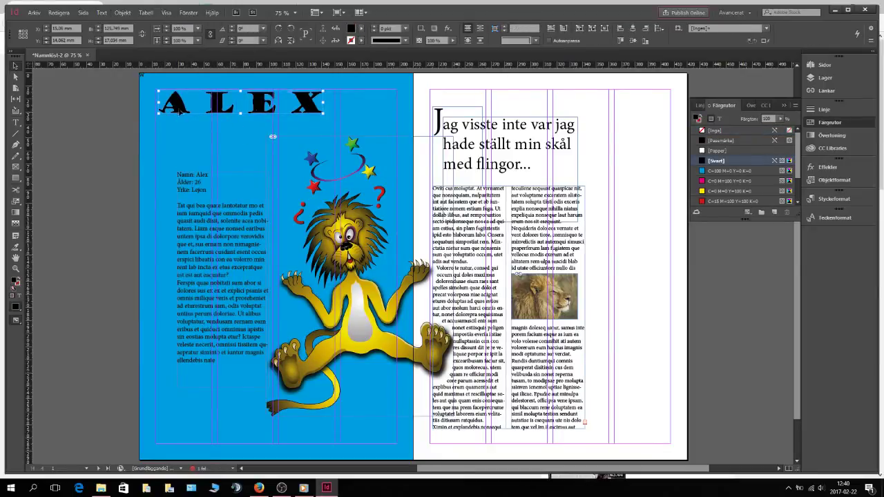
# Step: Place a lion photo inside the outlined ALEX title letters
pyautogui.click(34, 13)
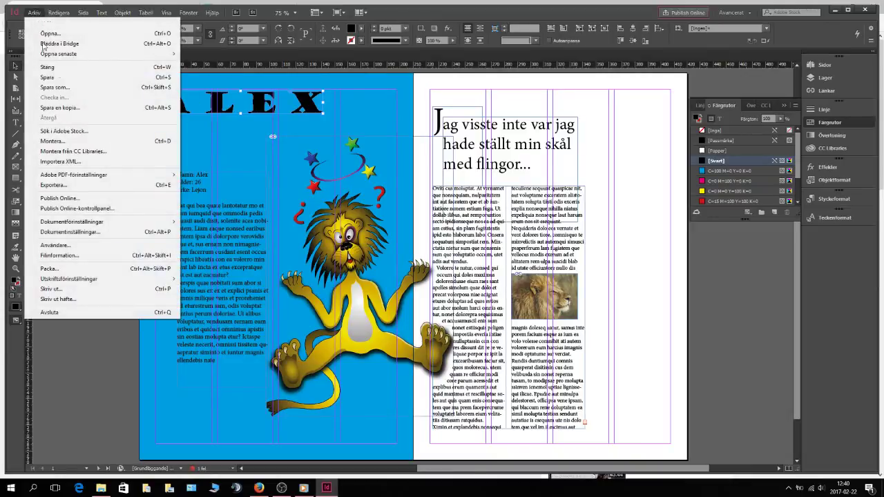
pyautogui.click(69, 143)
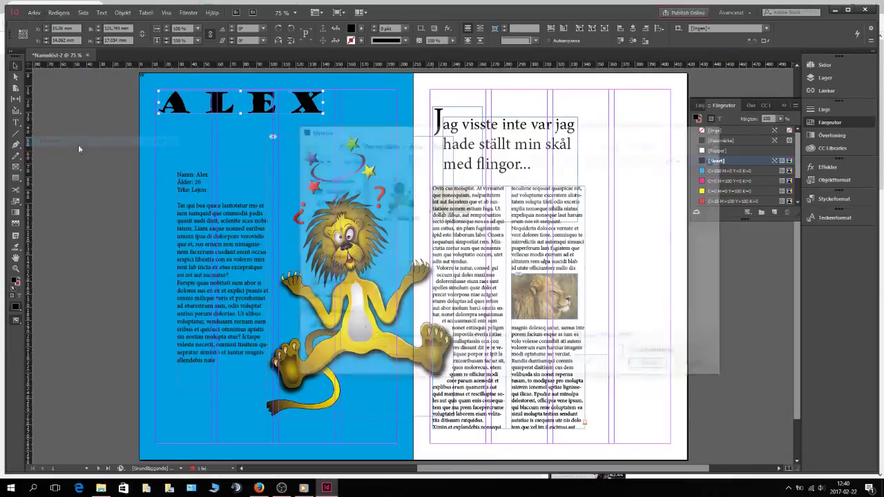
pyautogui.doubleClick(454, 207)
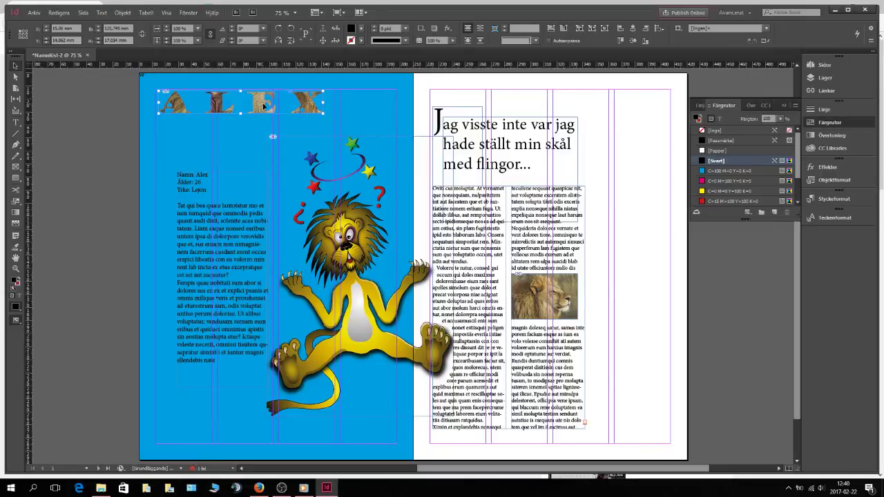
# Step: Scale the photo inside the ALEX letters down to about 134 mm wide and position it to fill all four letters
pyautogui.click(261, 104)
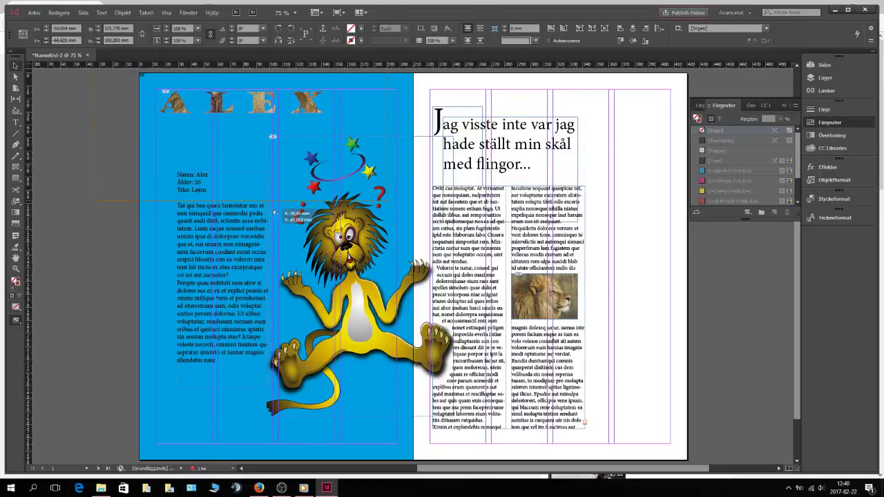
pyautogui.moveTo(274, 201); pyautogui.dragTo(275, 210)
pyautogui.moveTo(389, 211); pyautogui.dragTo(299, 155)
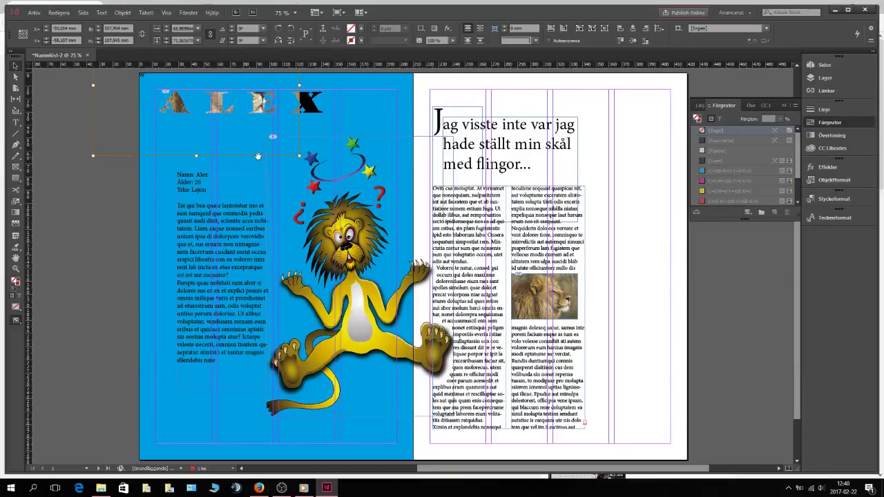
pyautogui.moveTo(299, 155)
pyautogui.mouseDown()
pyautogui.moveTo(275, 136)
pyautogui.moveTo(238, 127)
pyautogui.moveTo(292, 149)
pyautogui.moveTo(288, 142)
pyautogui.mouseUp()
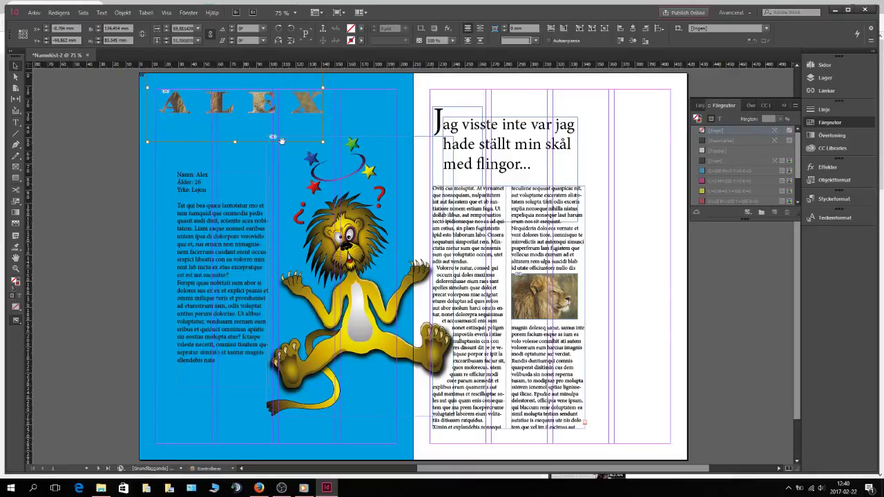
pyautogui.click(243, 153)
pyautogui.click(649, 435)
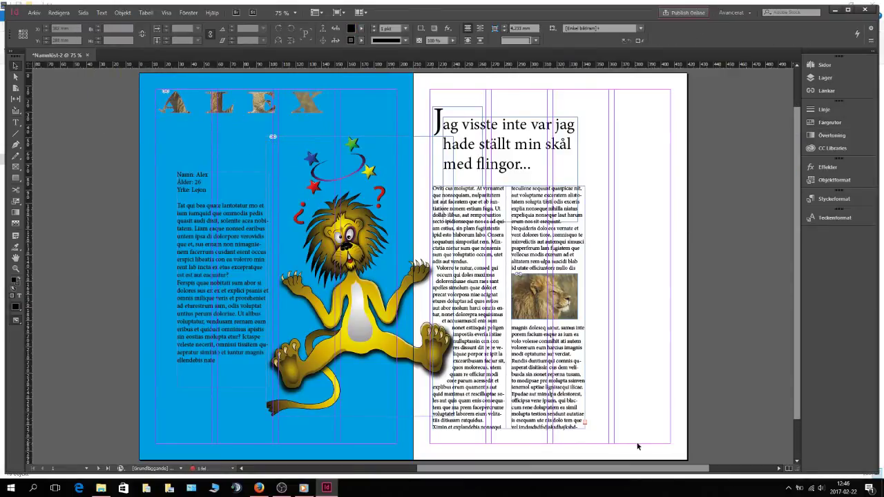
# Step: Flow the overset body text into a new linked frame beside the two columns, about 59 mm wide with its top at 87 mm
pyautogui.doubleClick(579, 427)
pyautogui.click(583, 426)
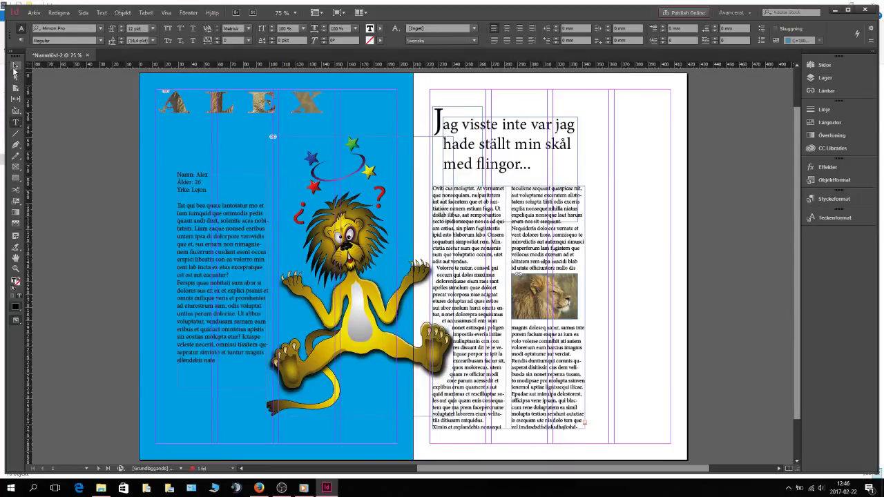
pyautogui.press('Escape')
pyautogui.click(585, 422)
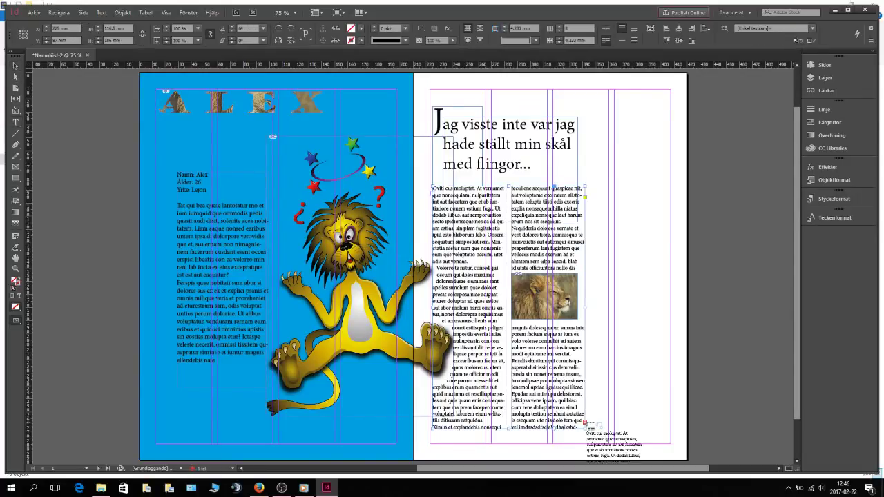
pyautogui.click(613, 194)
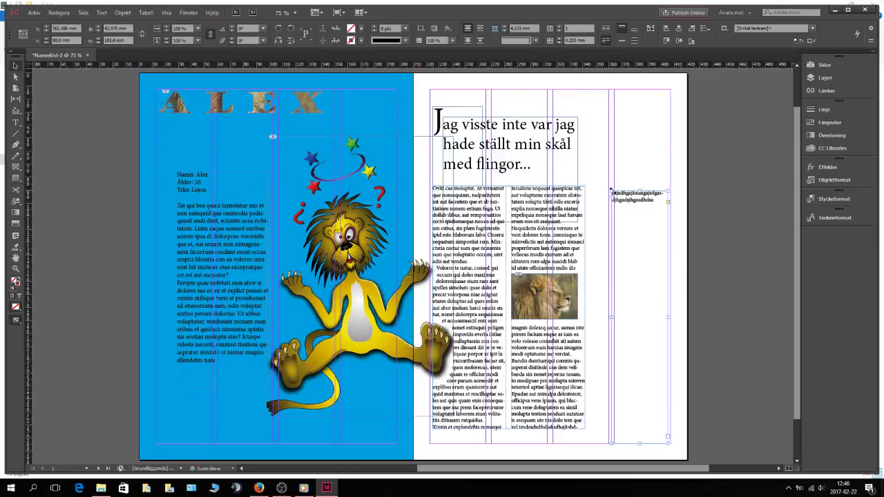
pyautogui.moveTo(612, 318); pyautogui.dragTo(589, 318)
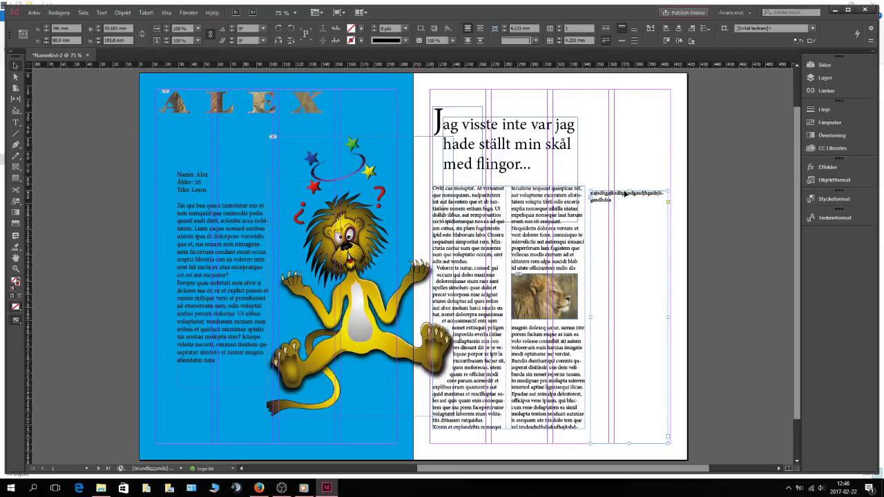
pyautogui.moveTo(620, 193); pyautogui.dragTo(620, 188)
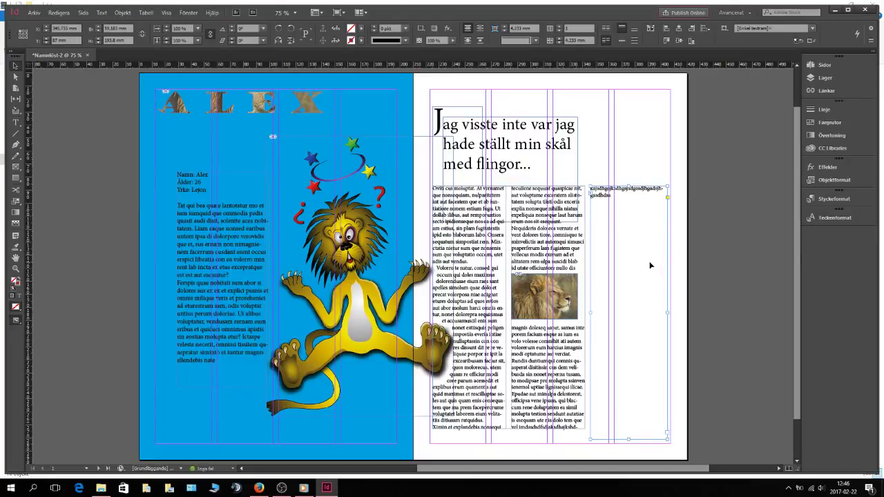
# Step: Add random filler text to the linked body text so that it runs on into the new third column
pyautogui.doubleClick(640, 233)
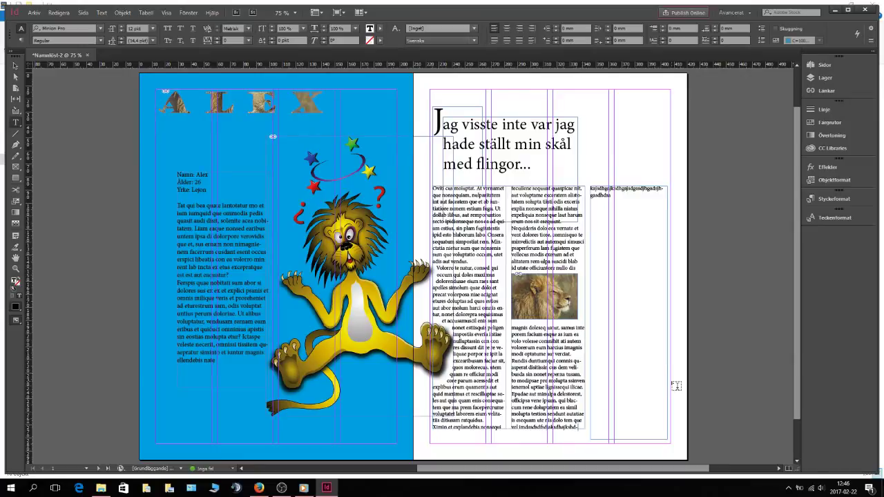
pyautogui.write('kfhsdkfhsdfhsdfkjsdfhsdkfjhskjh-')
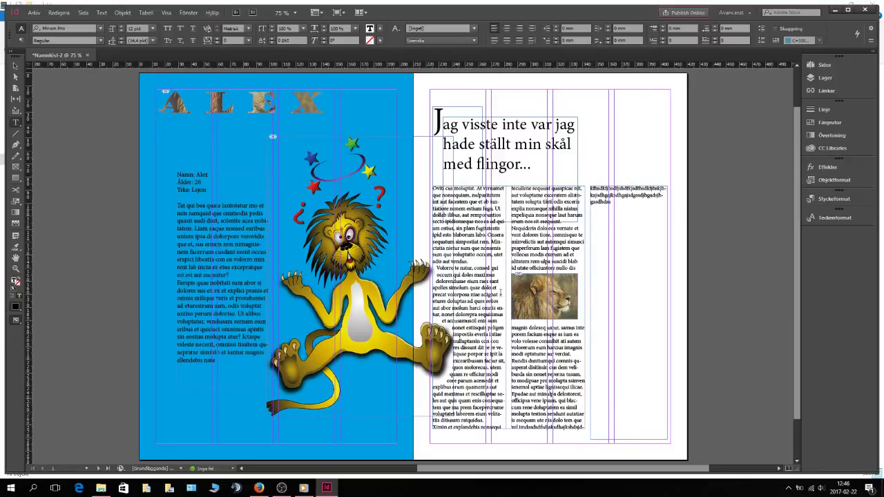
# Step: Show the text threads and select the third-column frame to view its link with the two-column frame
pyautogui.click(167, 13)
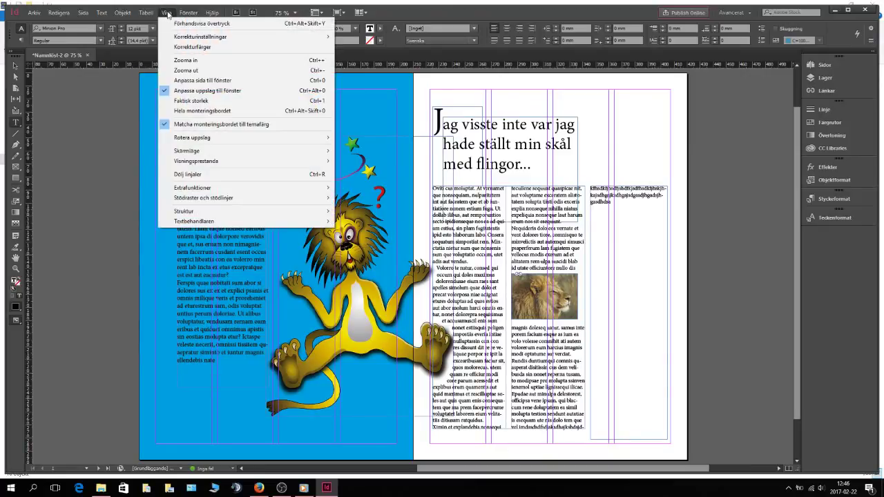
pyautogui.moveTo(270, 191)
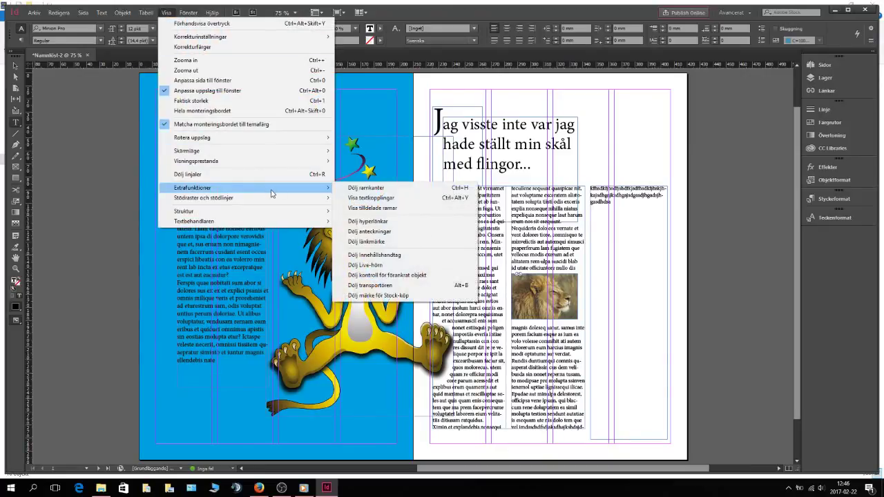
pyautogui.click(397, 200)
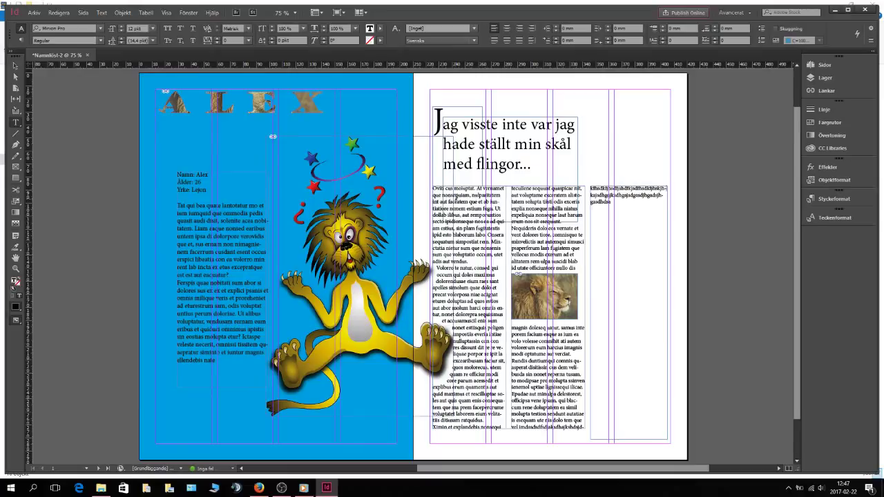
pyautogui.click(16, 66)
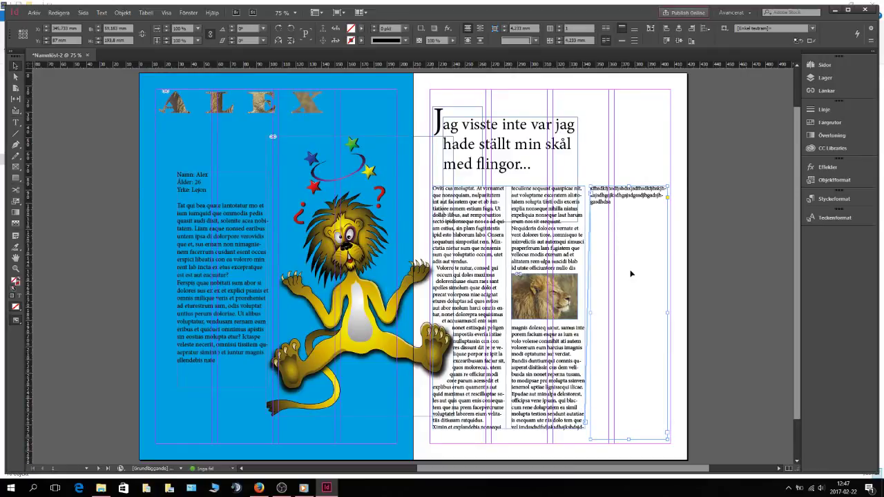
pyautogui.write('w')
pyautogui.click(669, 89)
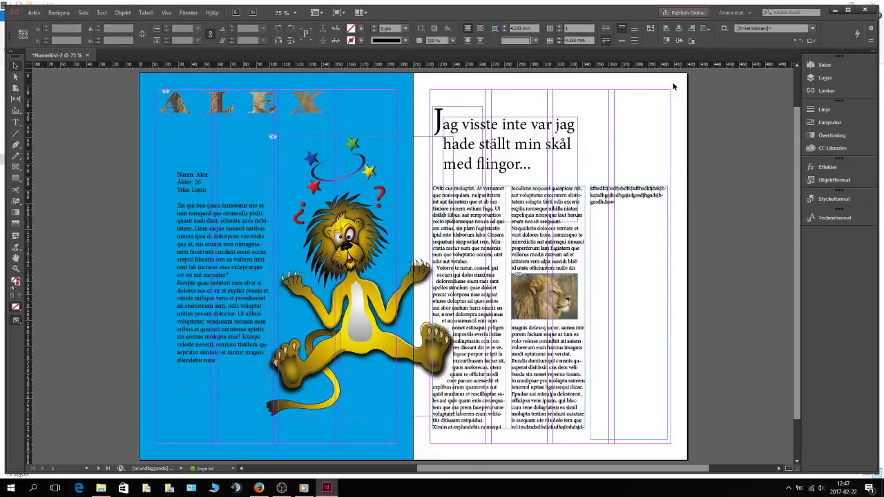